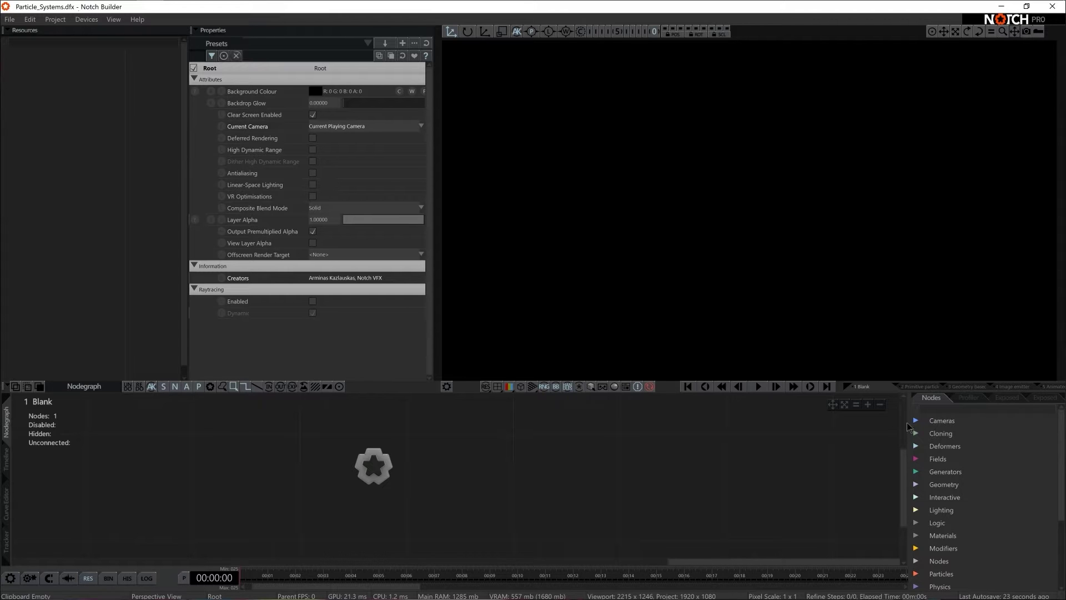
Add a Particle Root node, found by searching 'root', beside Root with 64 000 particles
left_click(928, 408)
type("root")
left_click_drag(951, 499, 919, 501)
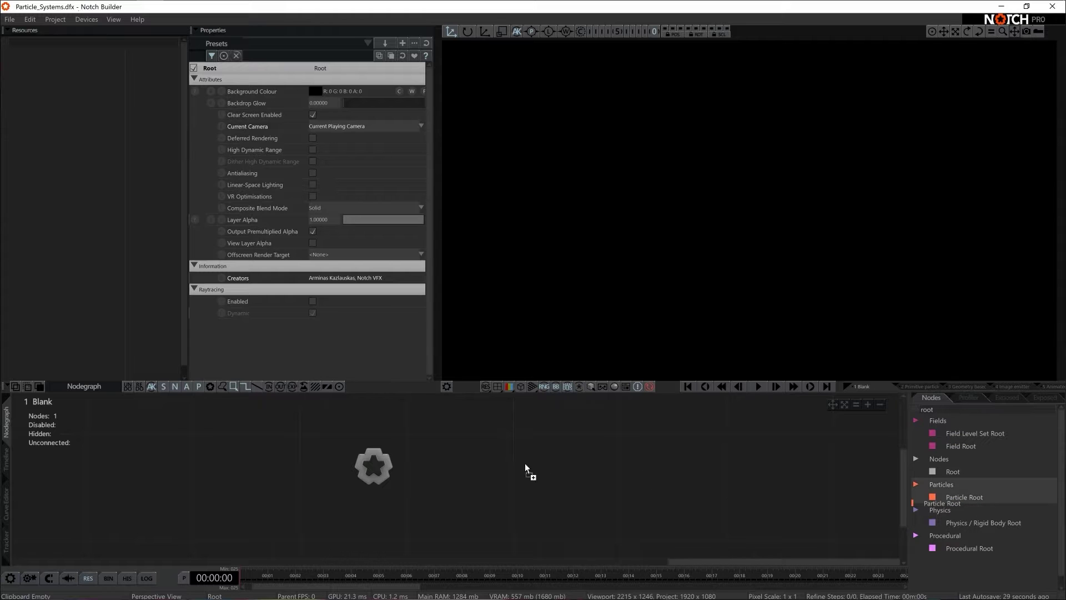
left_click_drag(508, 462, 453, 452)
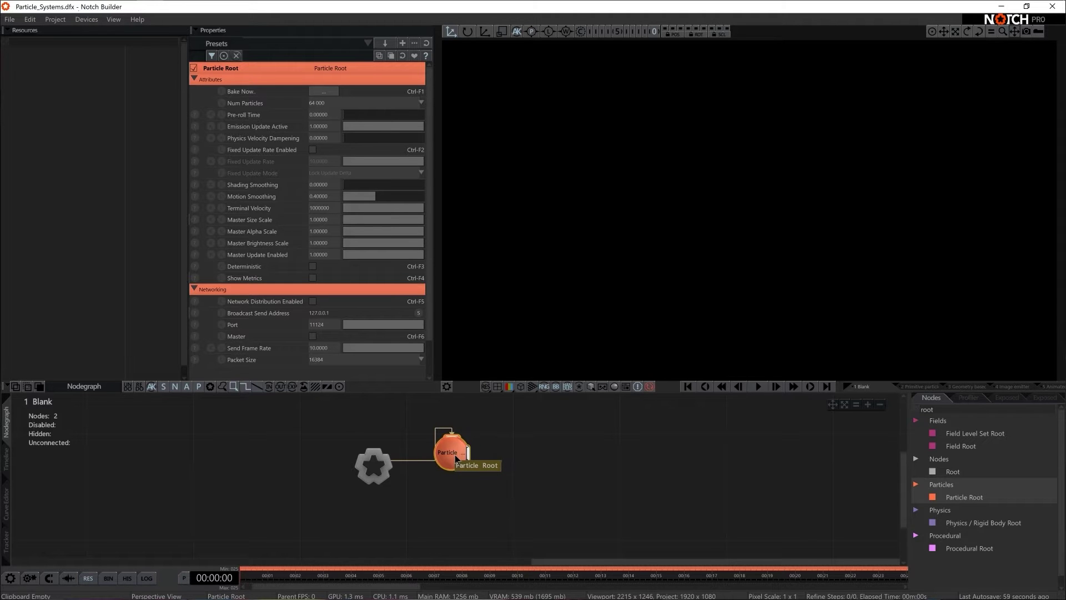
Add a Primitive Emitter under the Particle Root from an 'emit' node search
key("BackSpace")
key("BackSpace")
key("BackSpace")
key("BackSpace")
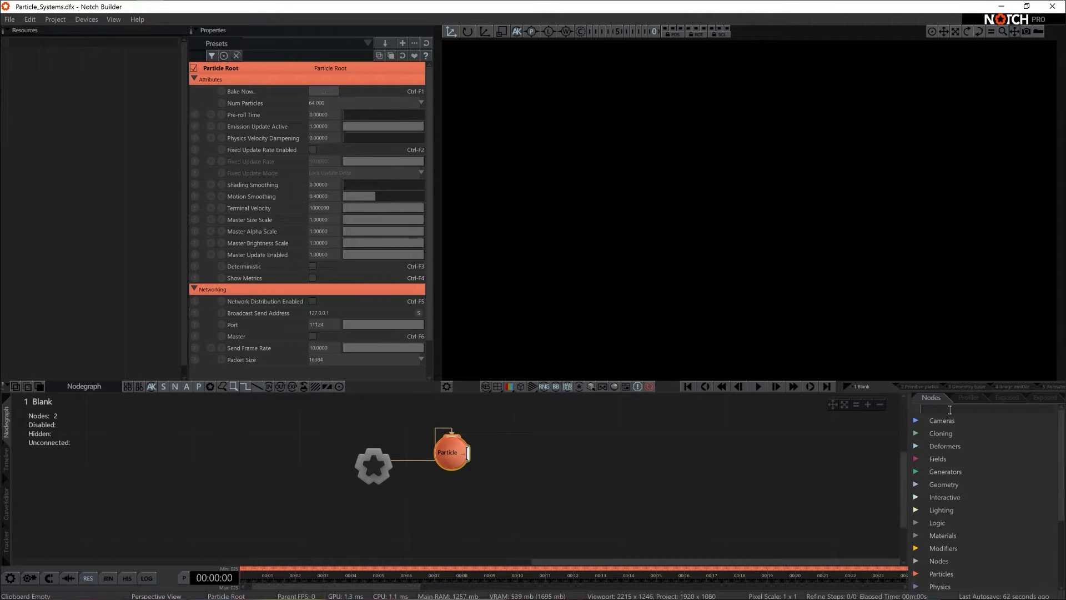
type("emitter")
scroll(1007, 509, "down", 3)
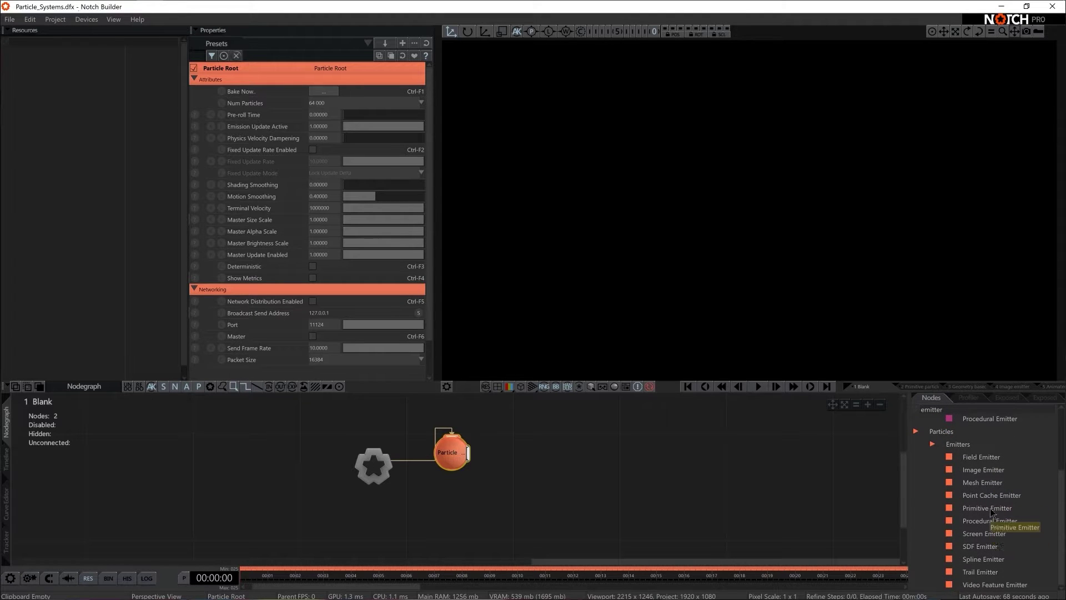
left_click_drag(990, 508, 483, 433)
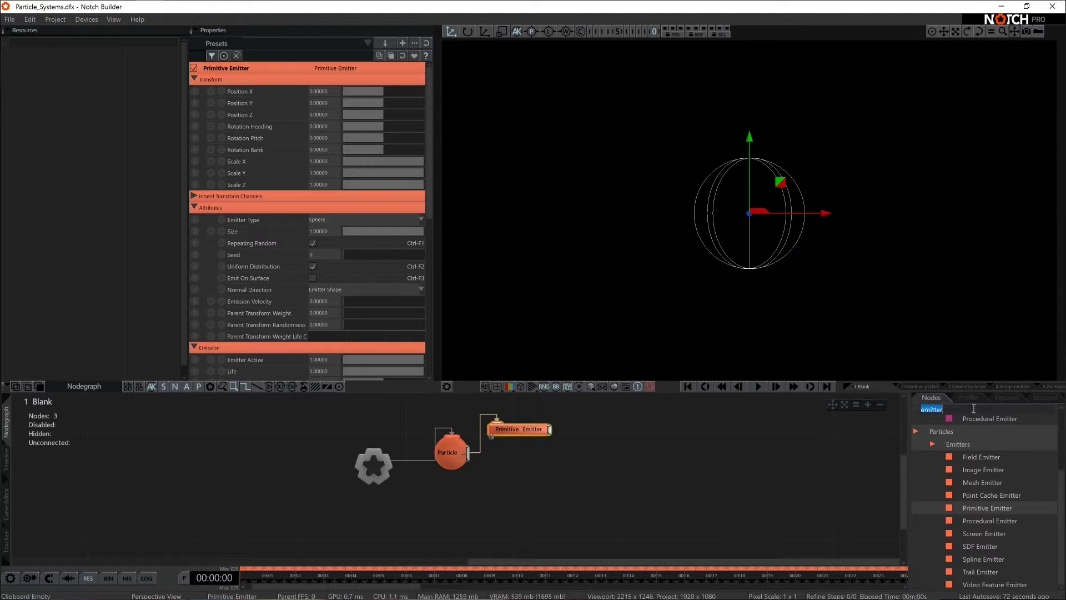
Attach a Point Renderer to the Particle Root and start playback
type("render")
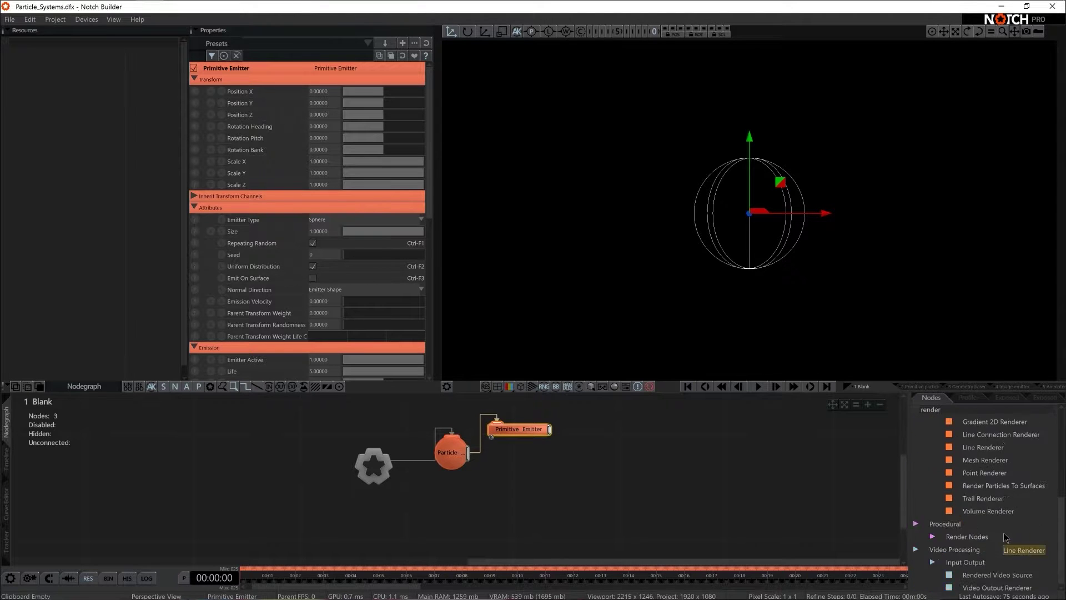
left_click_drag(985, 500, 514, 471)
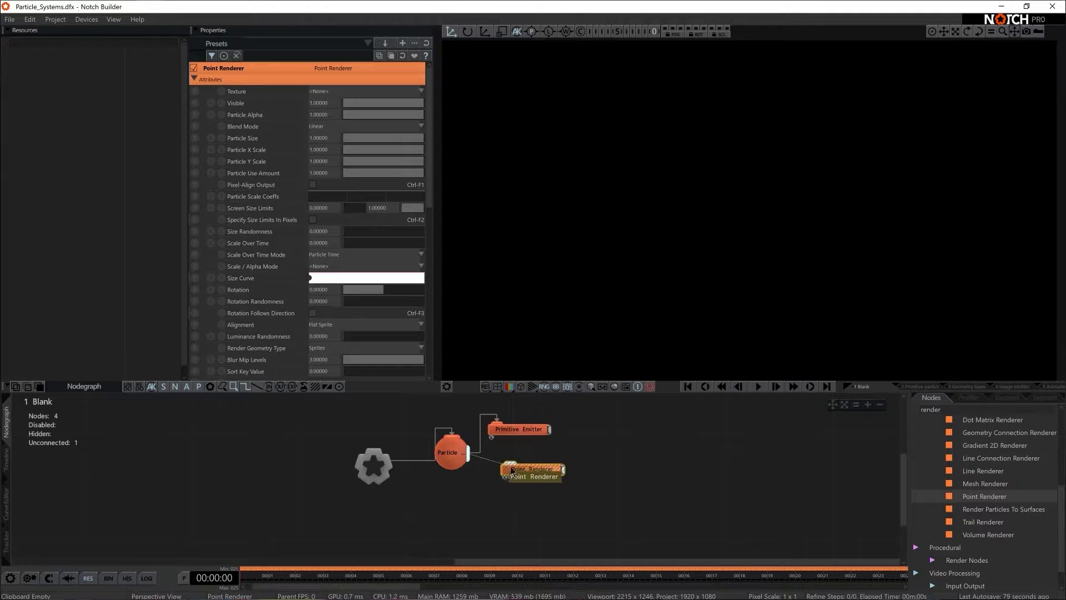
key("space")
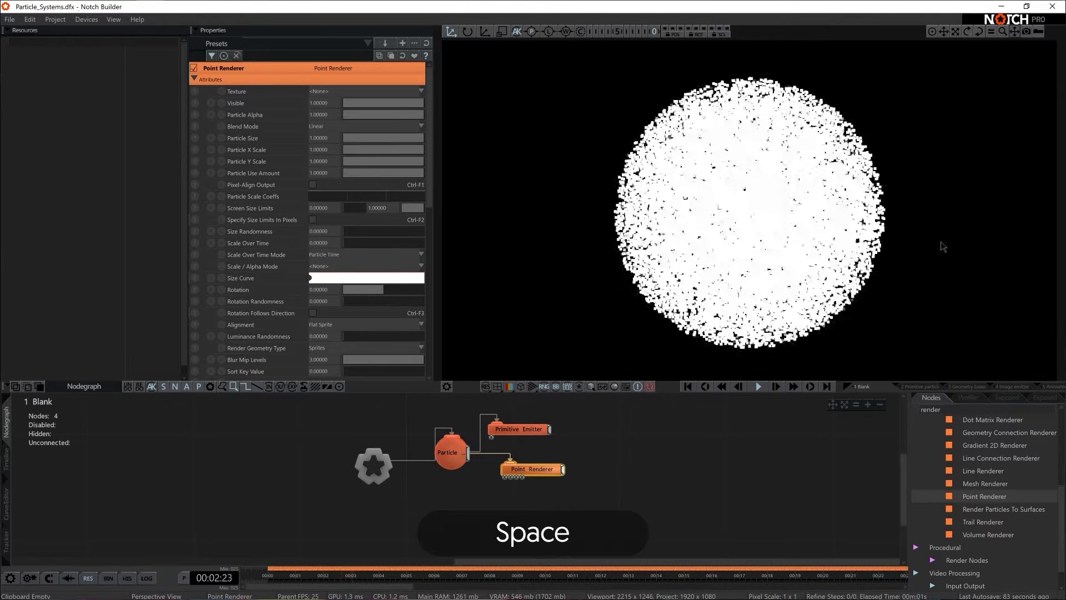
Switch the Primitive Emitter's shape to Box and orbit the playing particle box
left_click(522, 430)
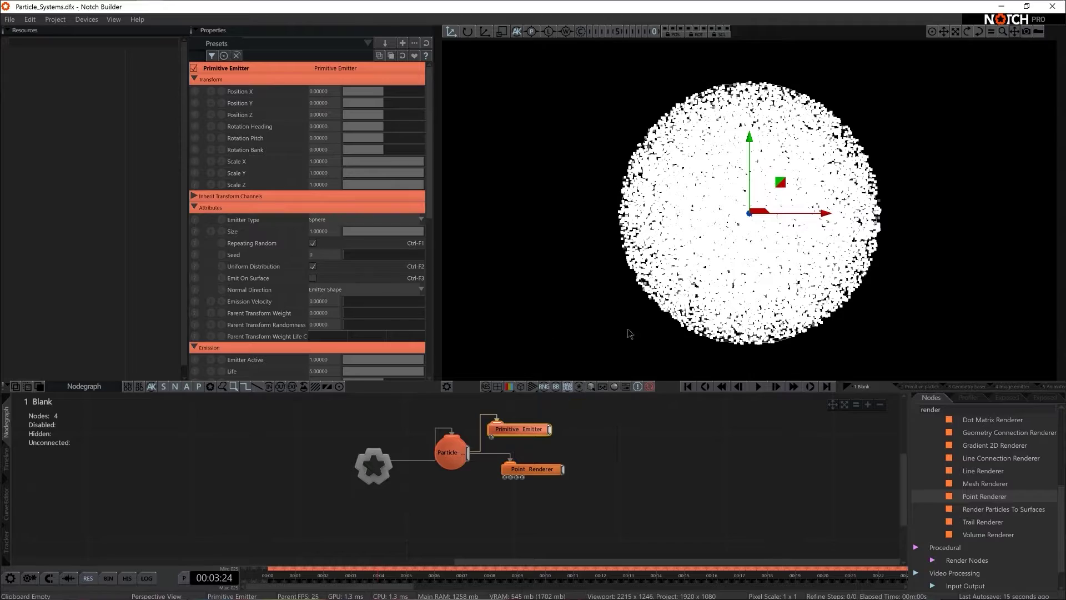
left_click(364, 220)
left_click(323, 243)
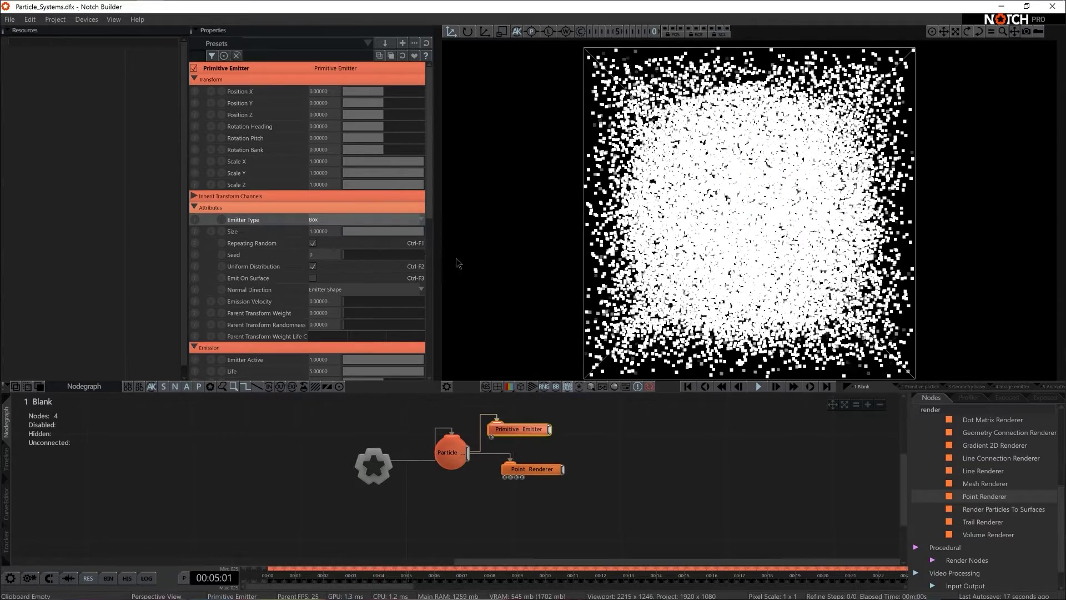
key("space")
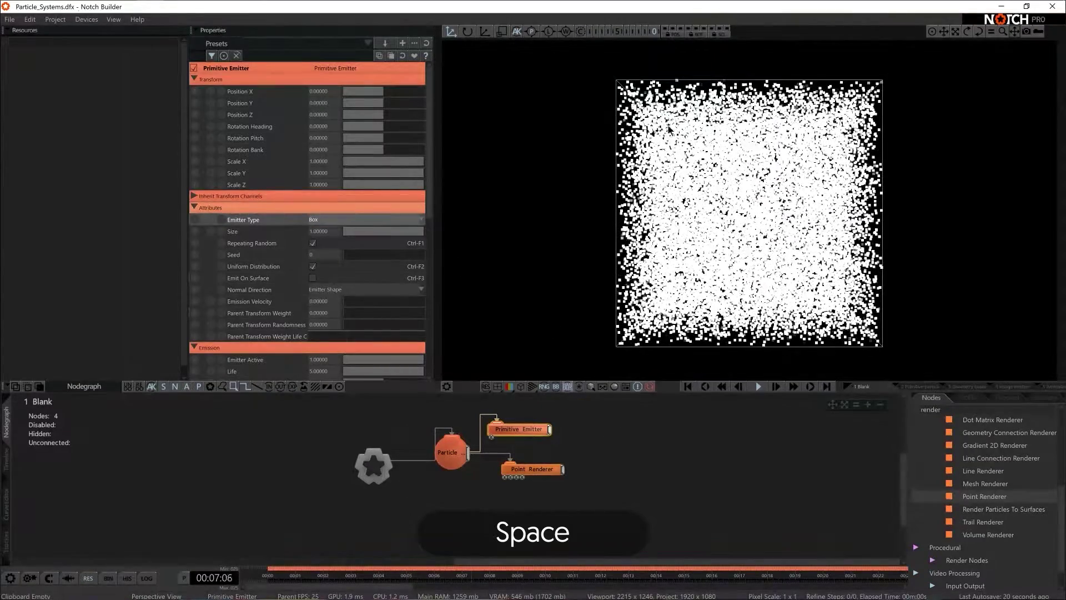
left_click_drag(668, 126, 745, 219)
Return the emitter shape to Sphere and reset the camera to default
left_click(333, 220)
left_click(333, 229)
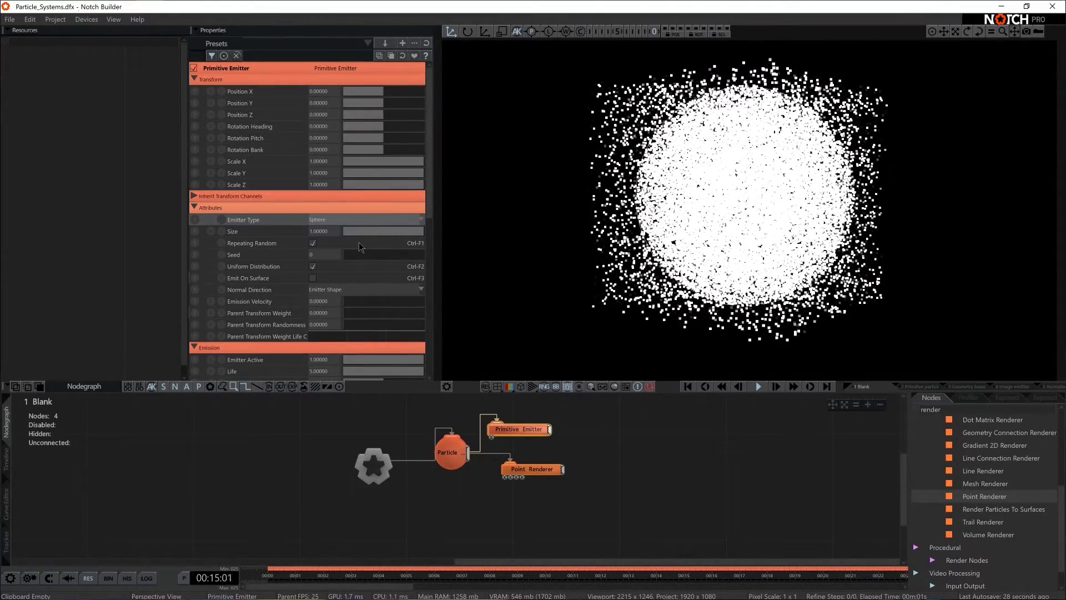
key("Home")
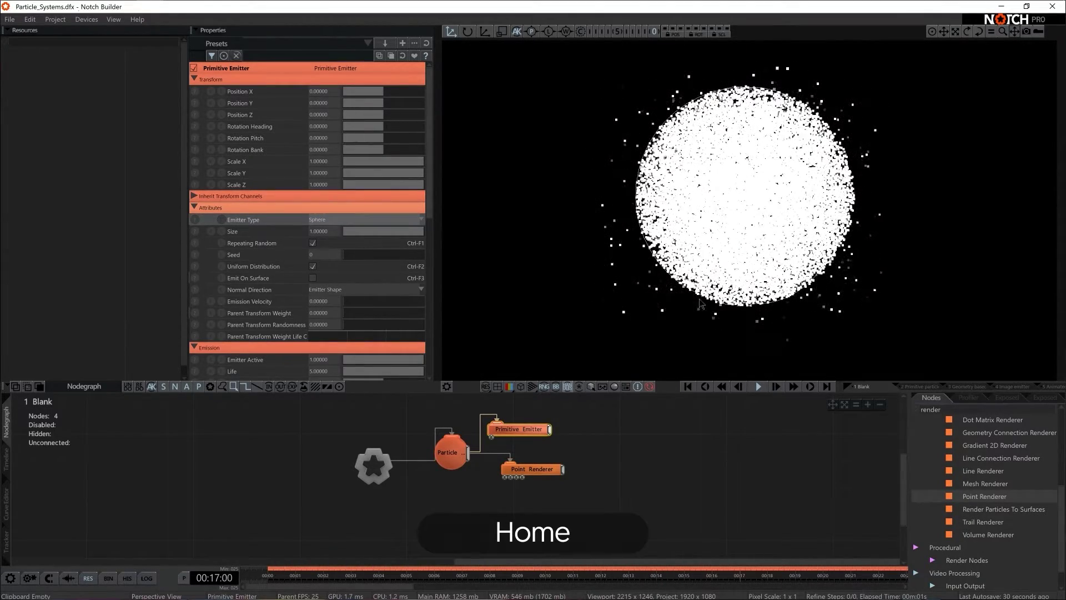
key("Home")
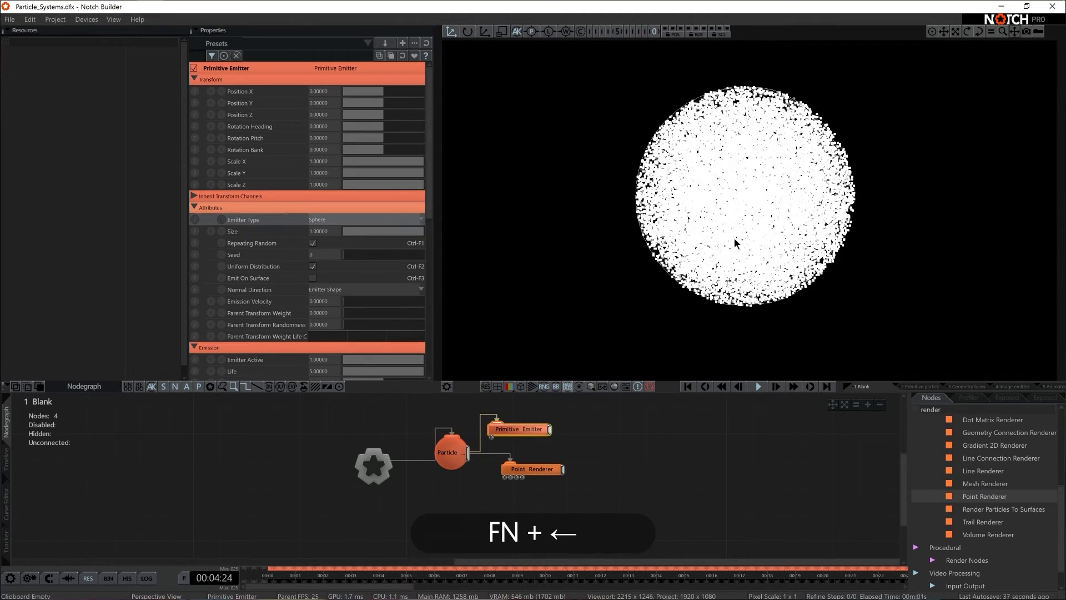
Restart playback and compare Particle Root's count with the emitter's 30000 Max Particle Count
left_click(690, 386)
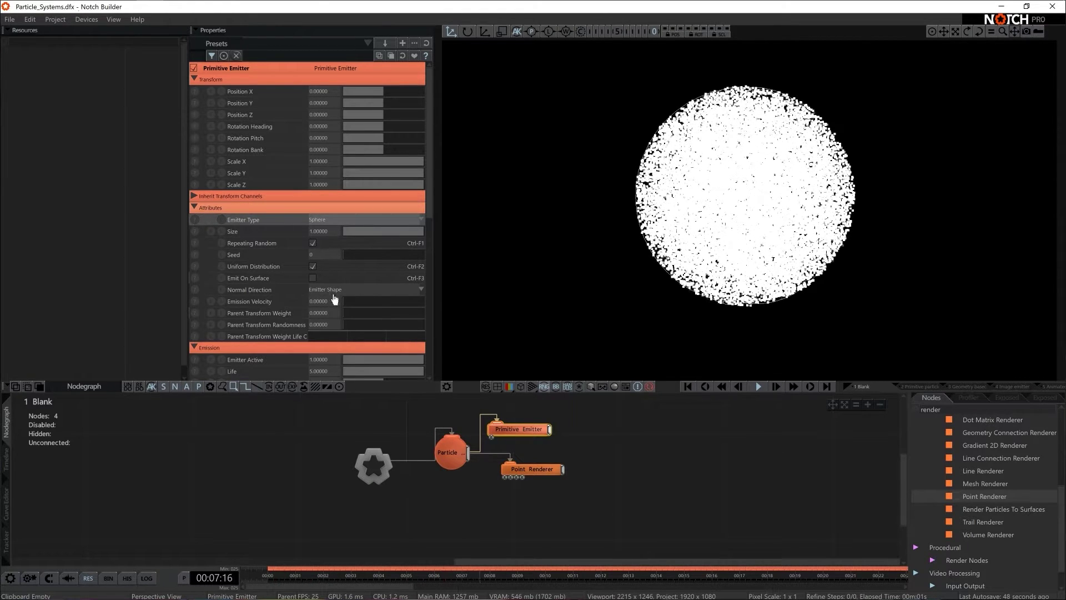
scroll(334, 300, "down", 6)
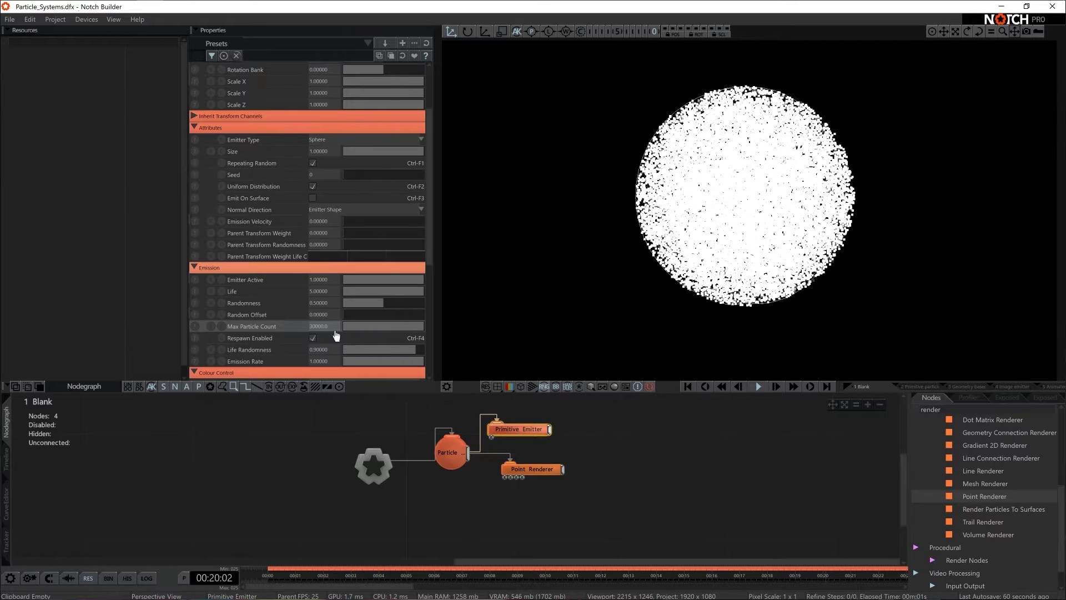
left_click(446, 447)
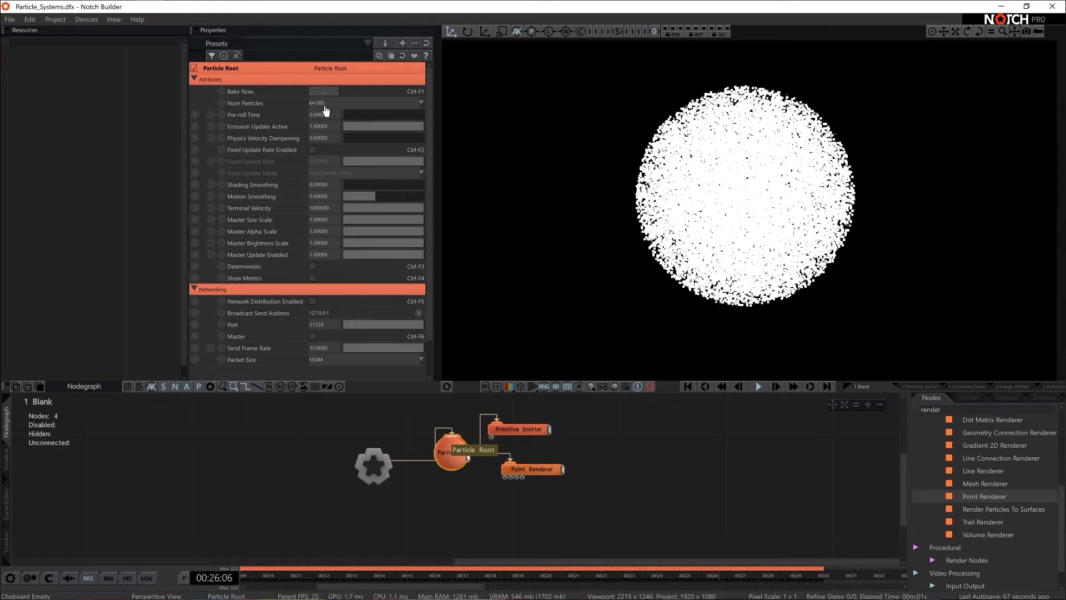
left_click(520, 431)
scroll(316, 283, "down", 1)
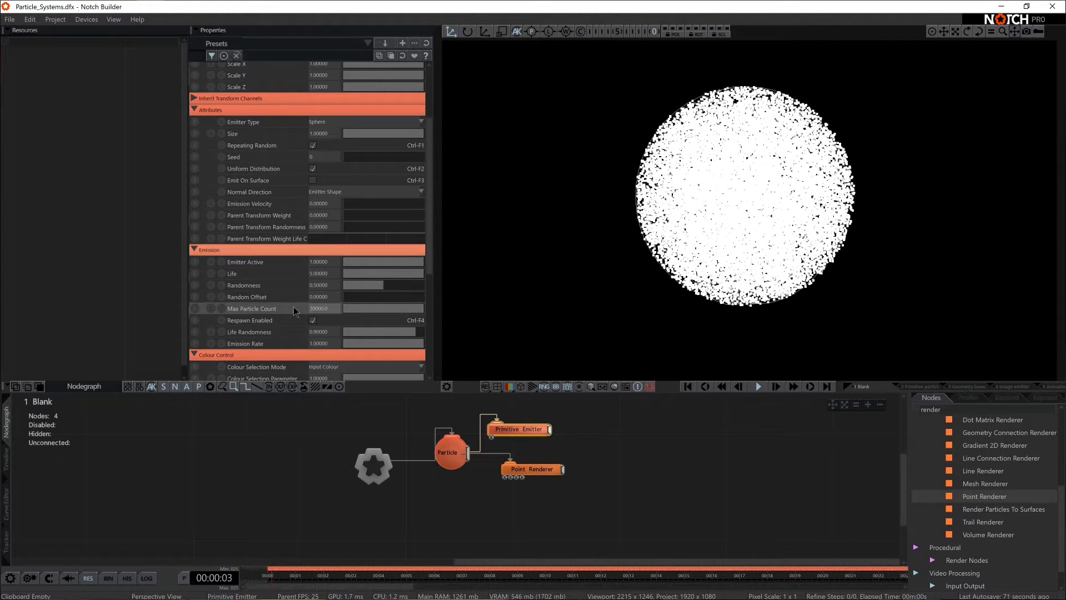
left_click(451, 452)
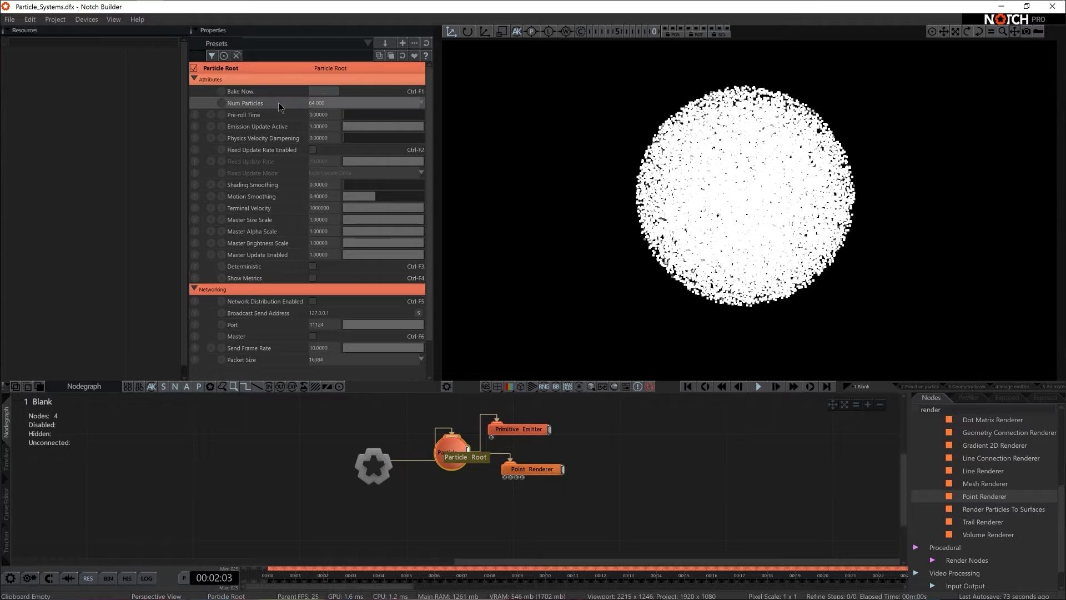
left_click(513, 428)
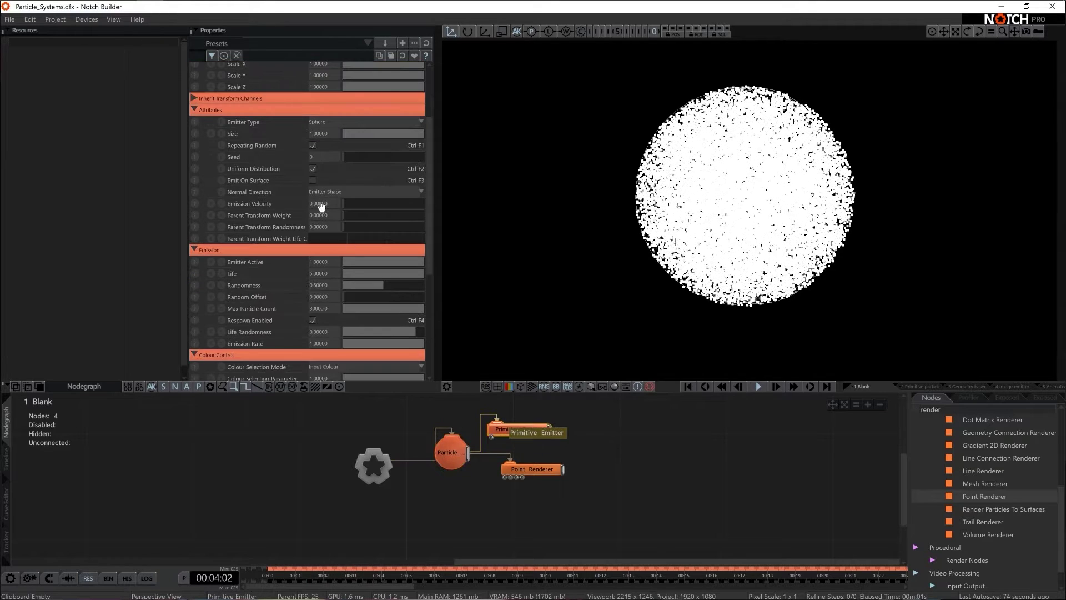
scroll(337, 232, "down", 1)
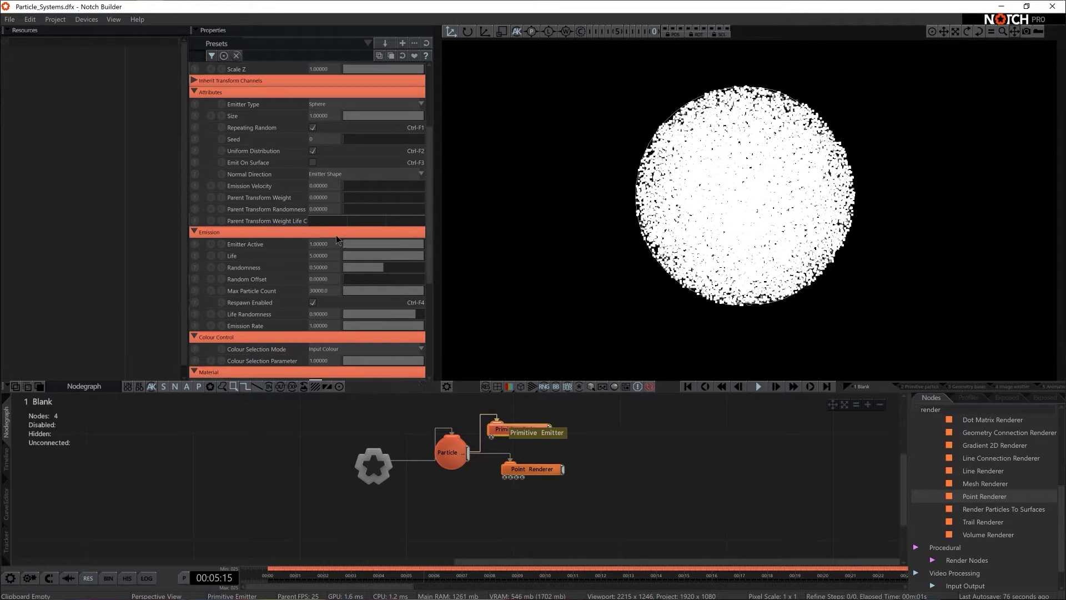
Set the Particle Root's Num Particles to 32 000
left_click(447, 460)
left_click(323, 103)
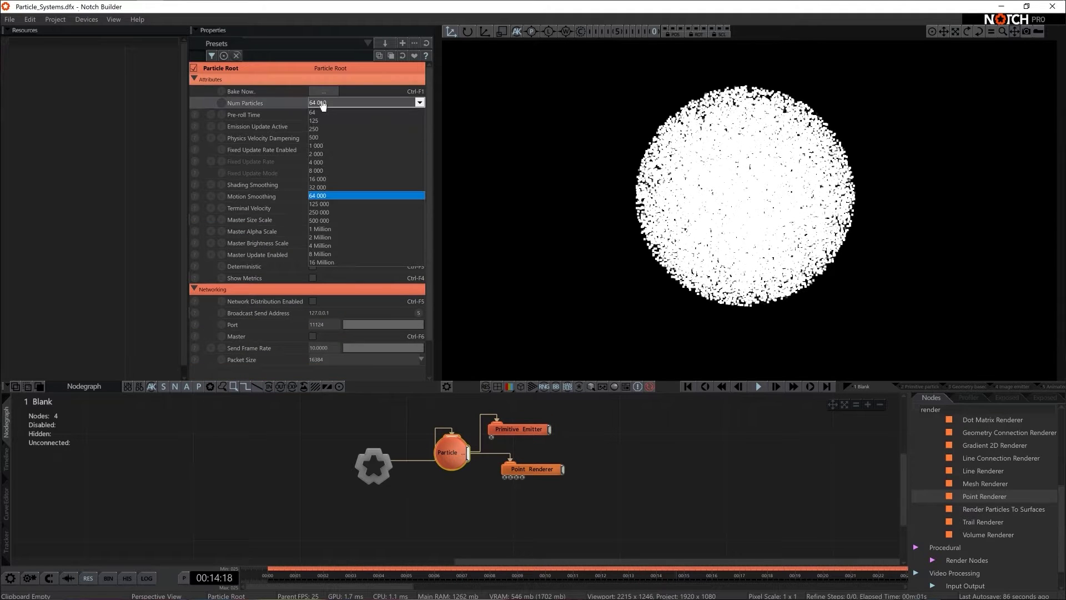
left_click(327, 187)
Feed a 256 × 256 Star generator into the Point Renderer, briefly previewing it
left_click(528, 470)
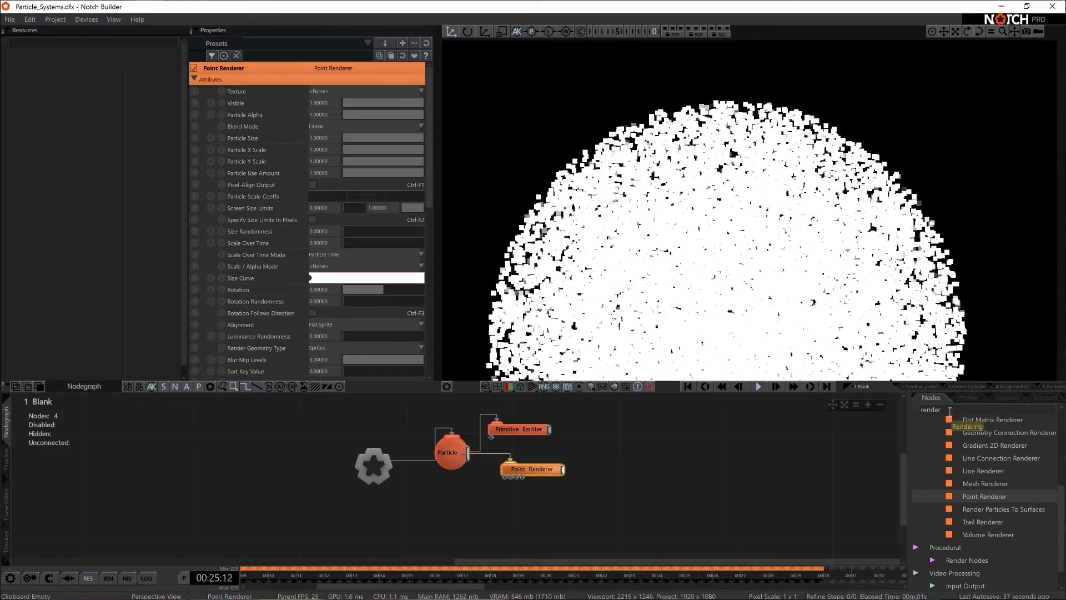
key("BackSpace")
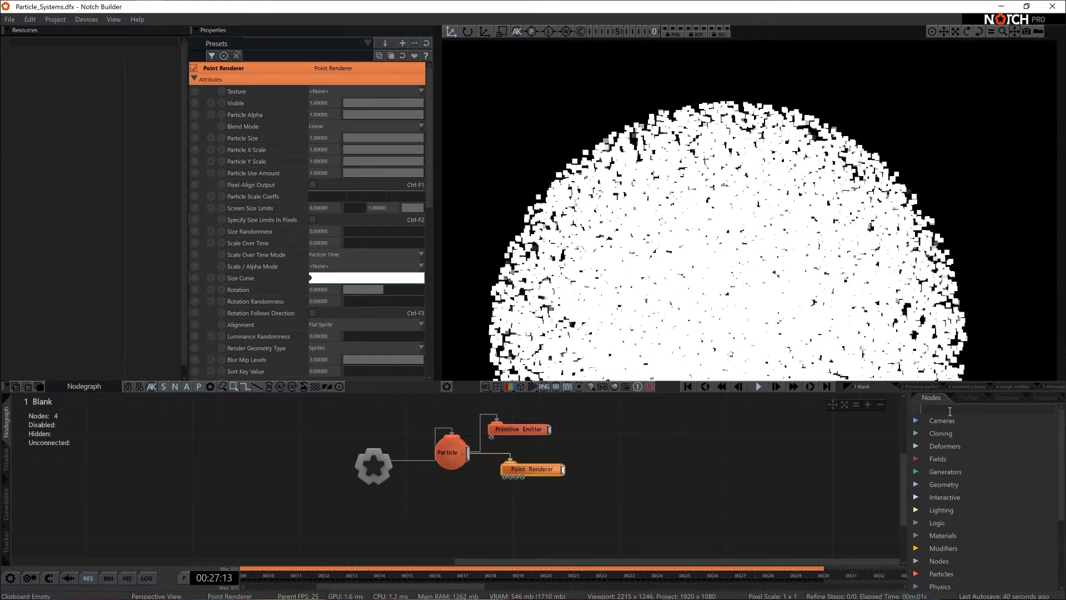
type("star")
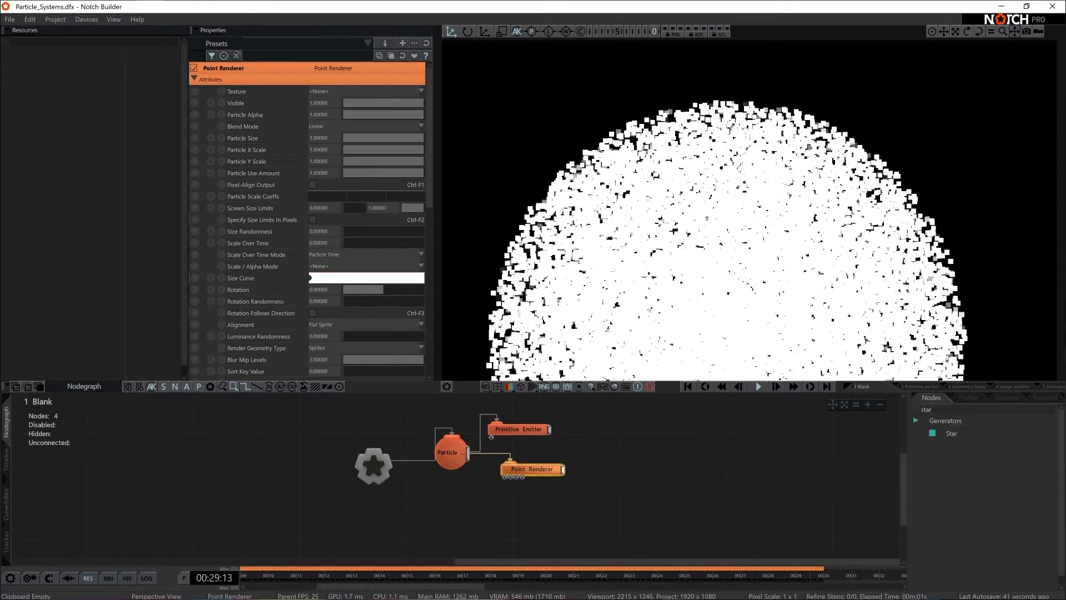
left_click_drag(947, 430, 512, 520)
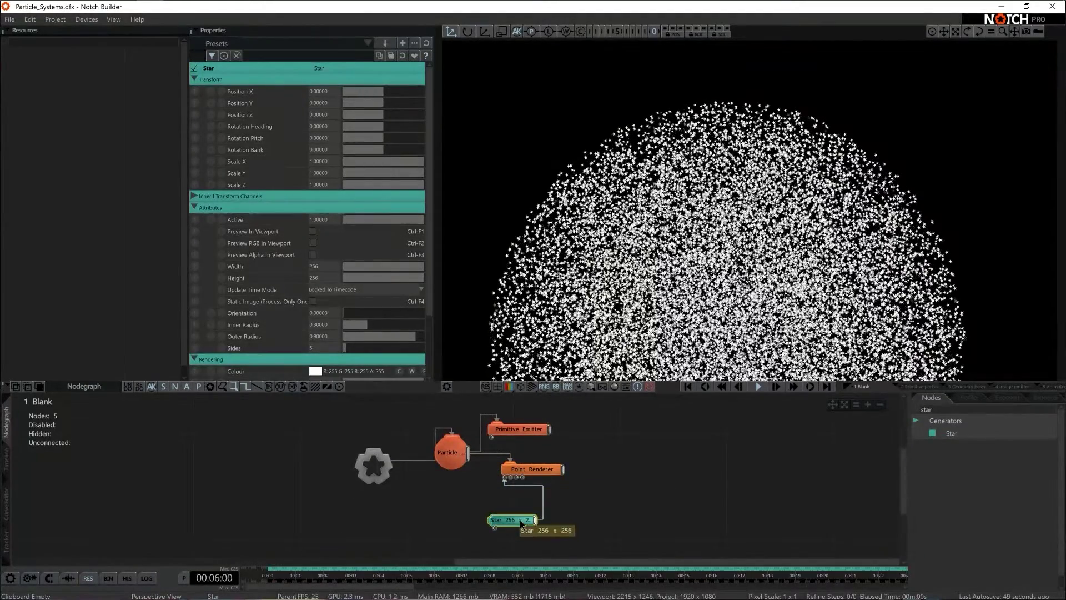
left_click(313, 232)
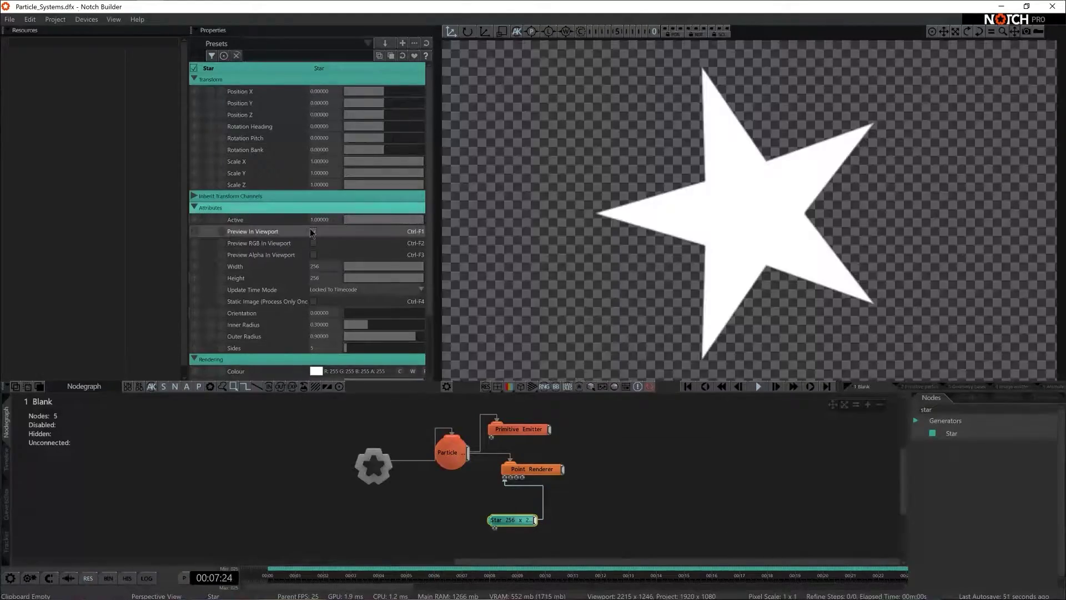
left_click(313, 231)
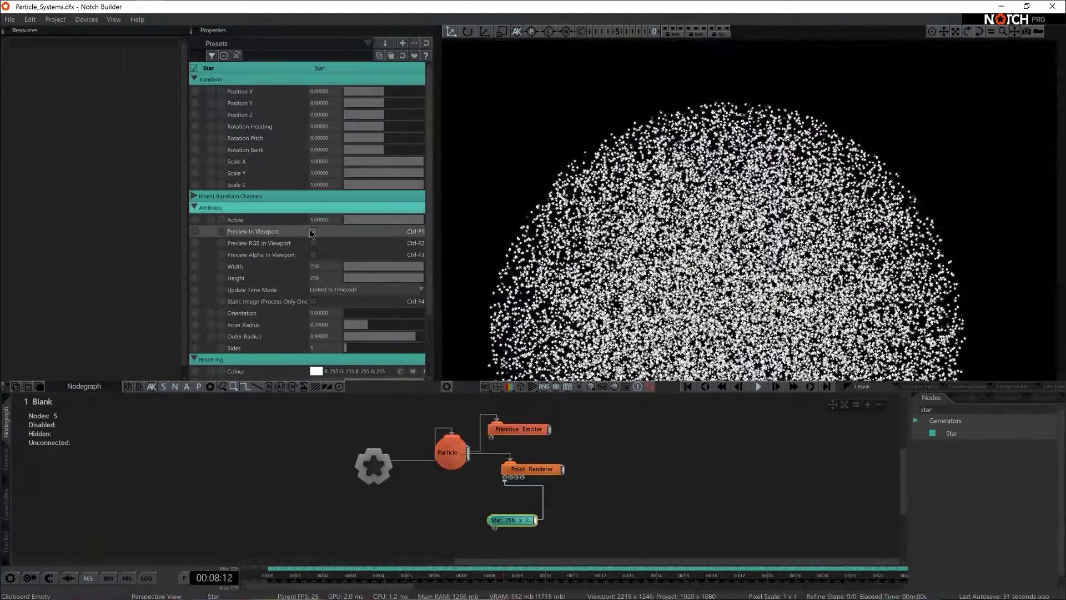
Add a Gradient node from a 'grad' search, wire it into Point Renderer and preview it
left_click(516, 541)
left_click(967, 408)
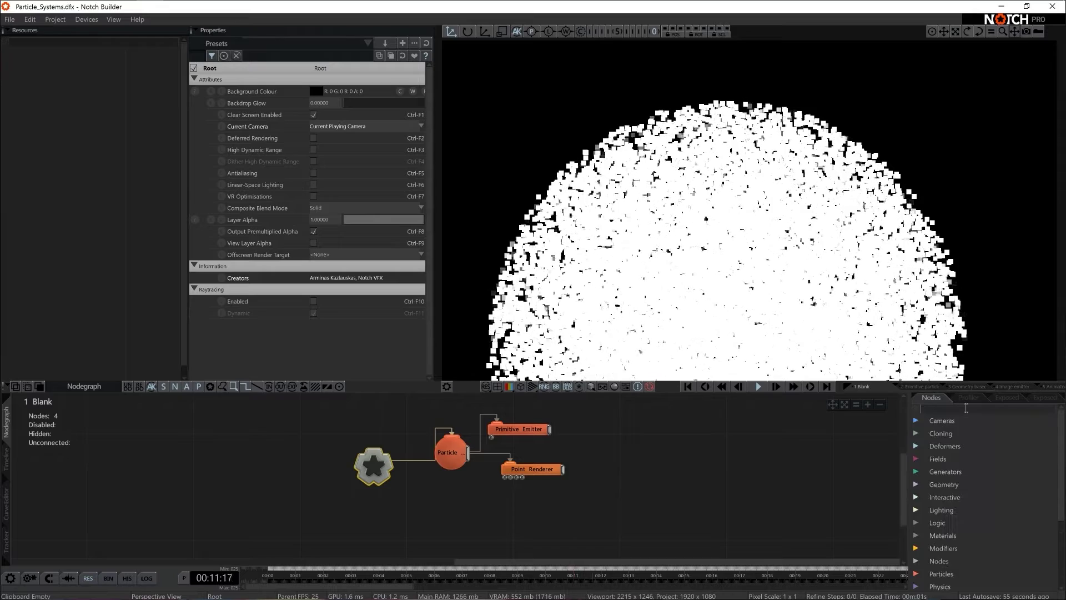
type("grad")
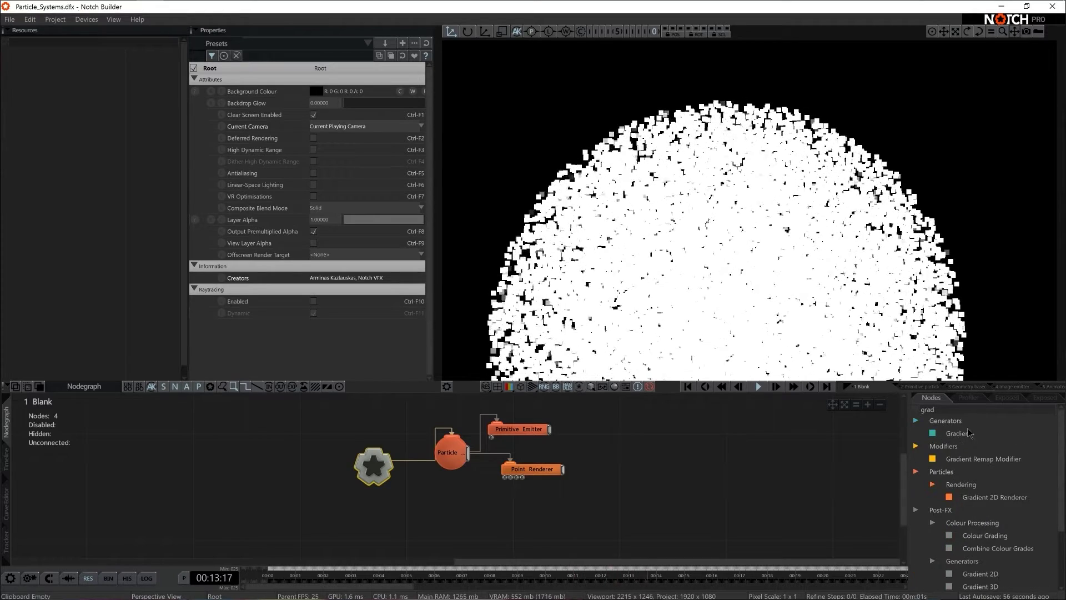
left_click_drag(961, 438, 855, 452)
left_click_drag(468, 495, 505, 477)
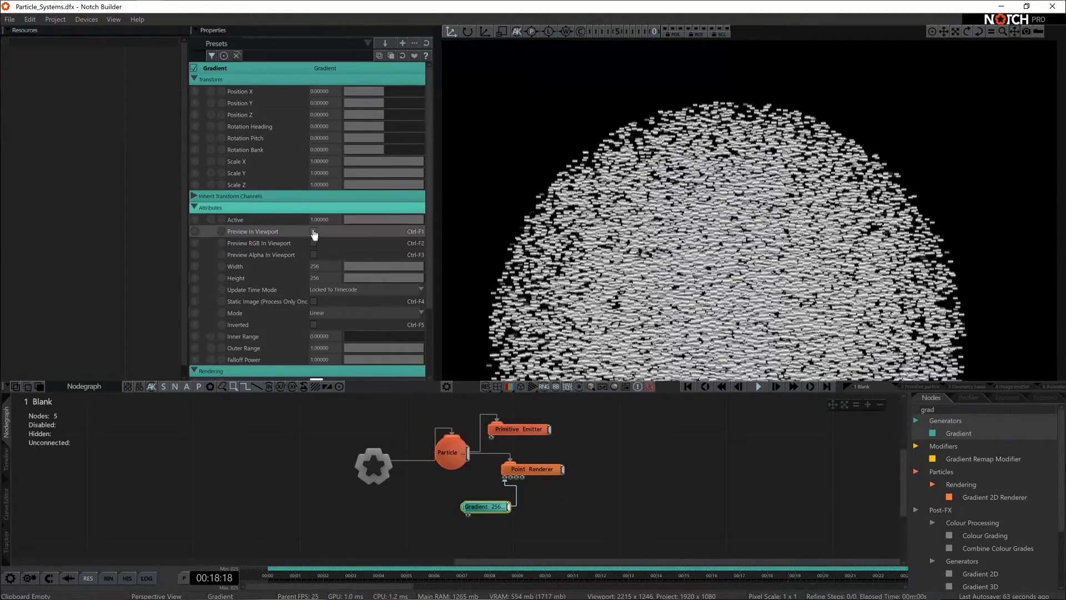
left_click(314, 231)
Make the gradient Radial with Inner Range 1 and Scale X/Y 0.9, then stop the preview
scroll(397, 250, "down", 3)
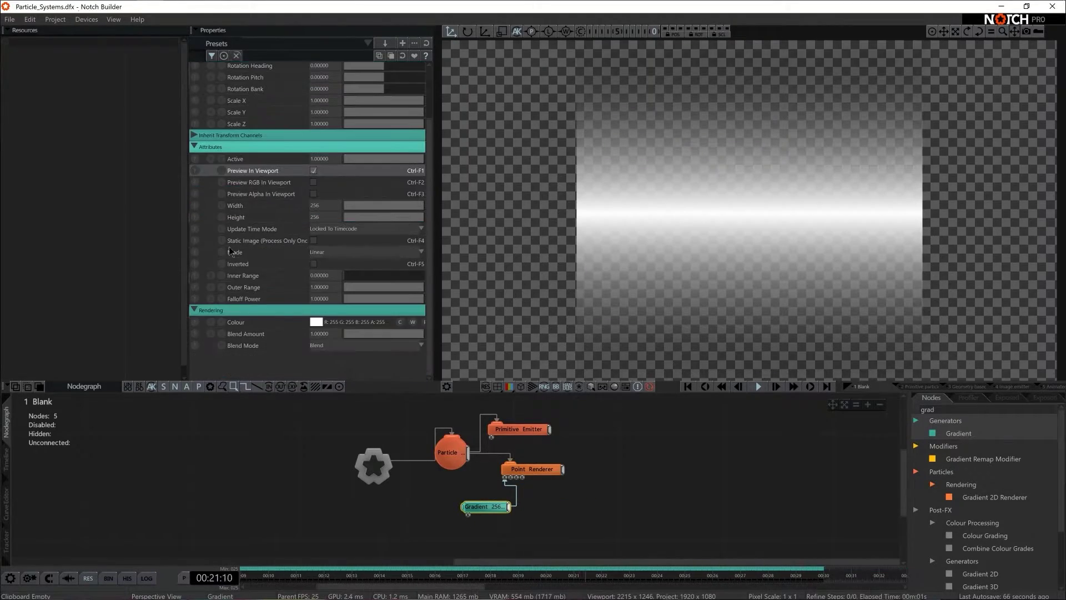
left_click(348, 253)
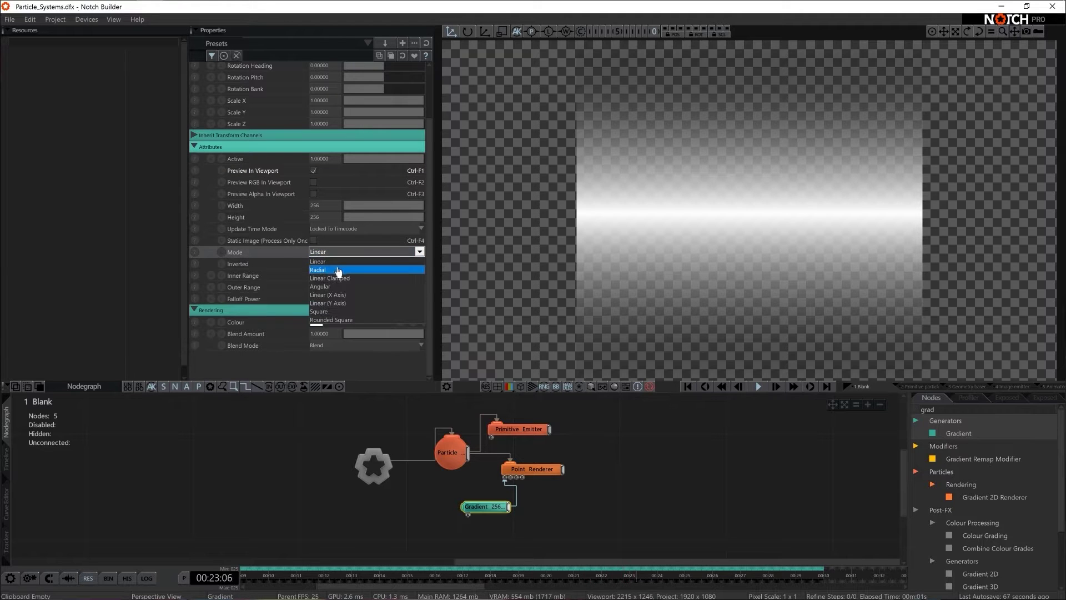
left_click(338, 270)
left_click_drag(352, 274, 513, 290)
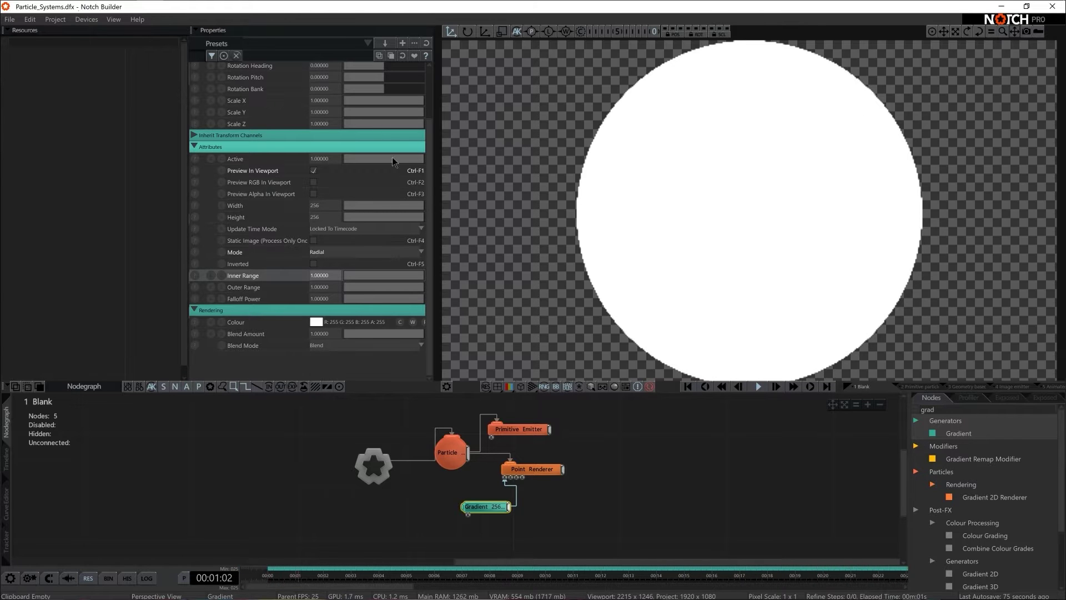
double_click(327, 100)
type("0.9")
key("Tab")
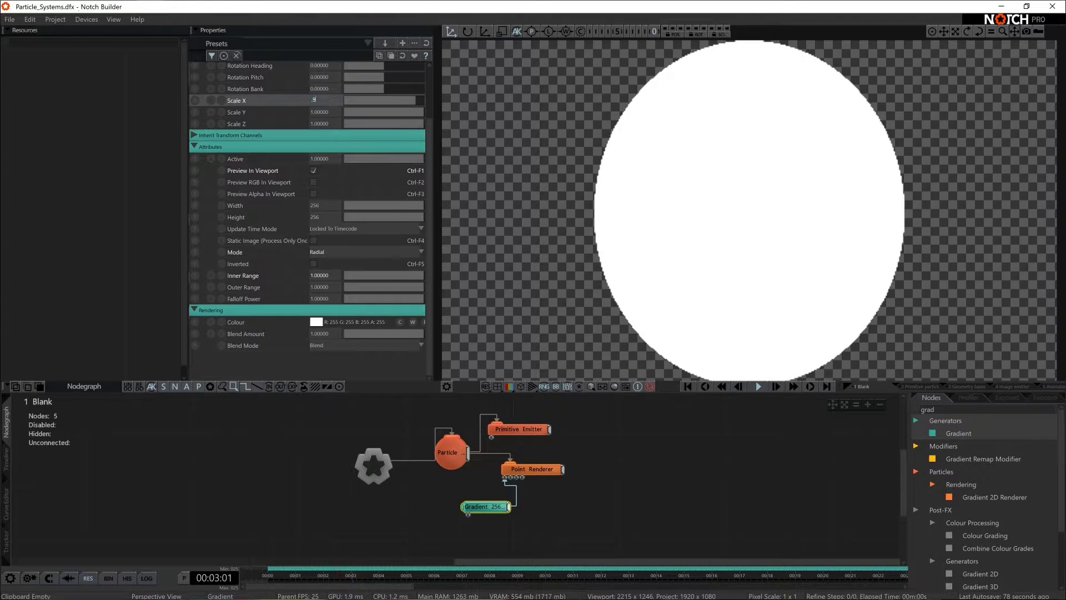
type("0.9")
key("Tab")
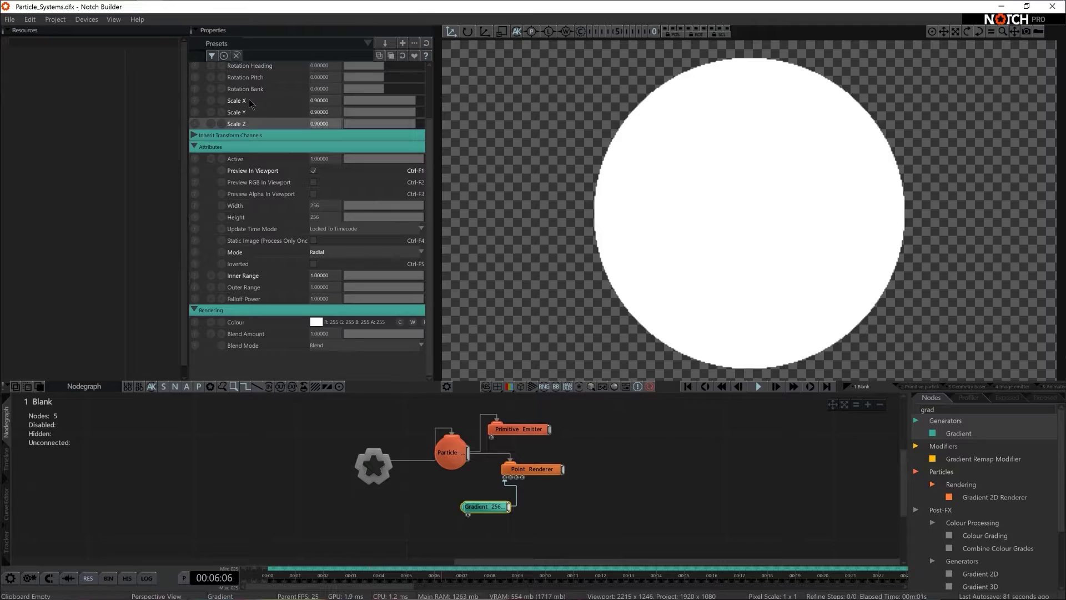
left_click(313, 171)
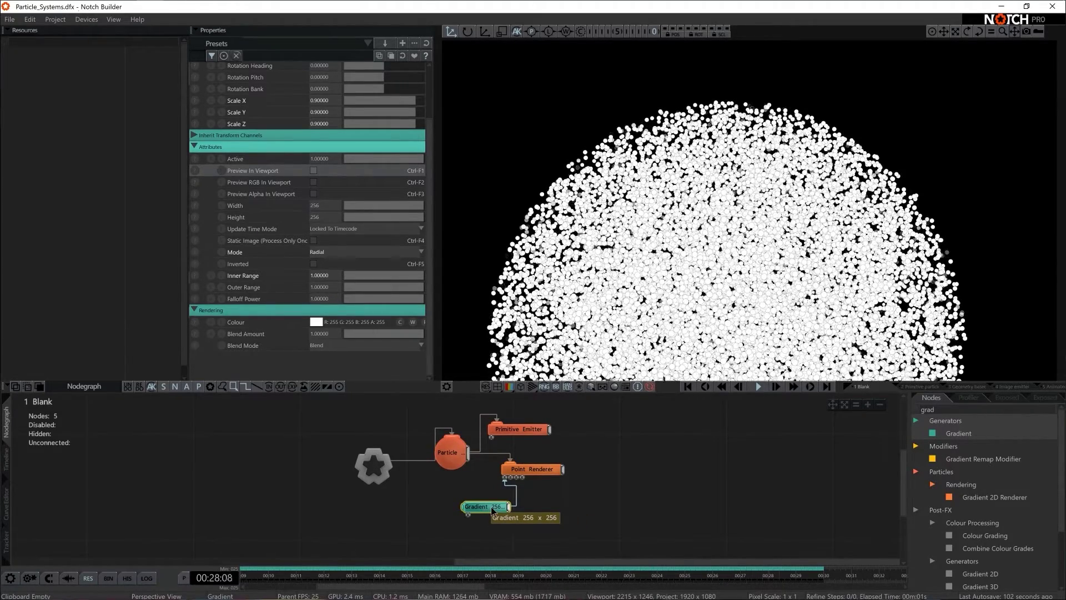
Check the Point Renderer's Blend Mode choices, leaving it on Linear
left_click(527, 469)
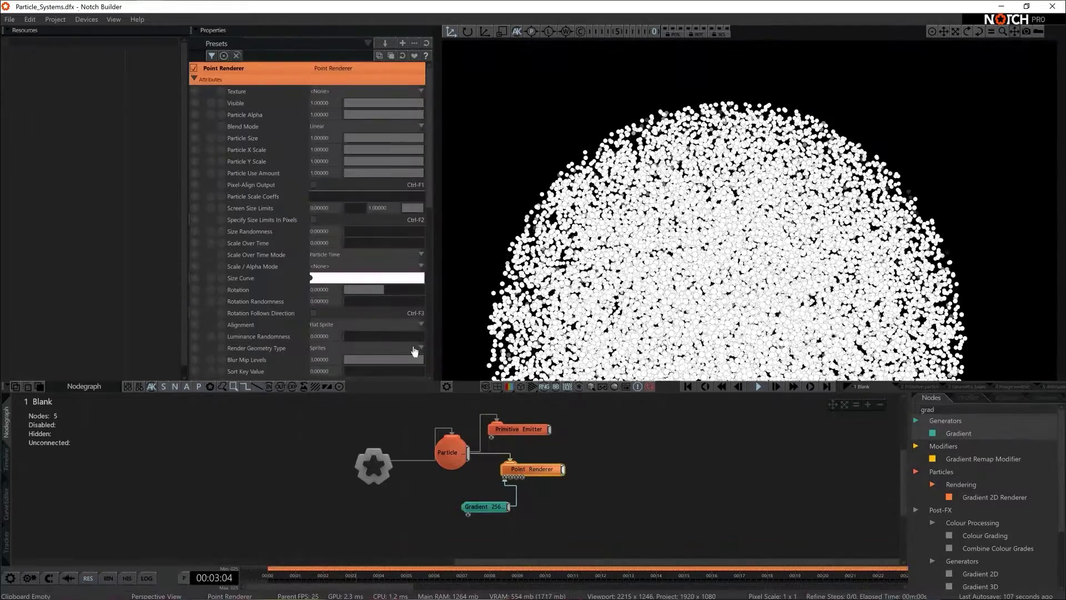
left_click(336, 127)
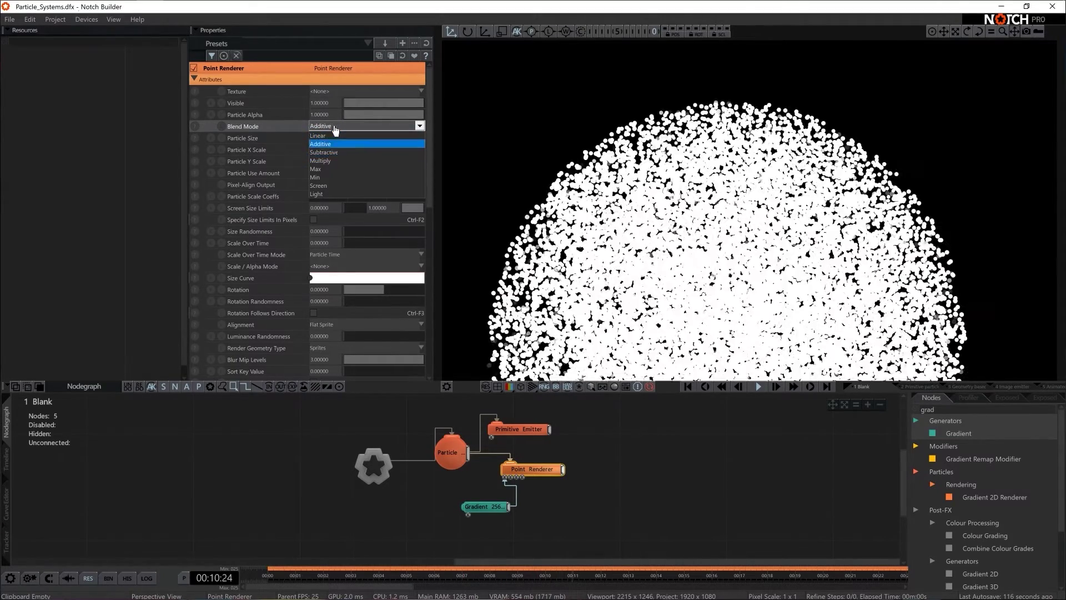
left_click(335, 128)
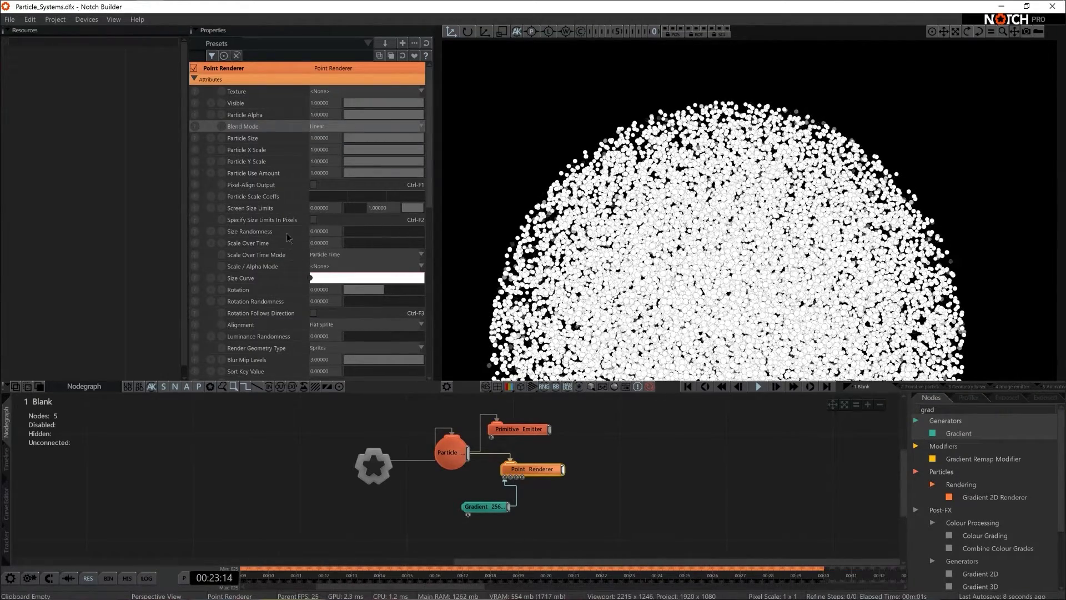
Raise the Point Renderer's Size Randomness, then edit the field directly to 0.9
left_click_drag(349, 233, 384, 234)
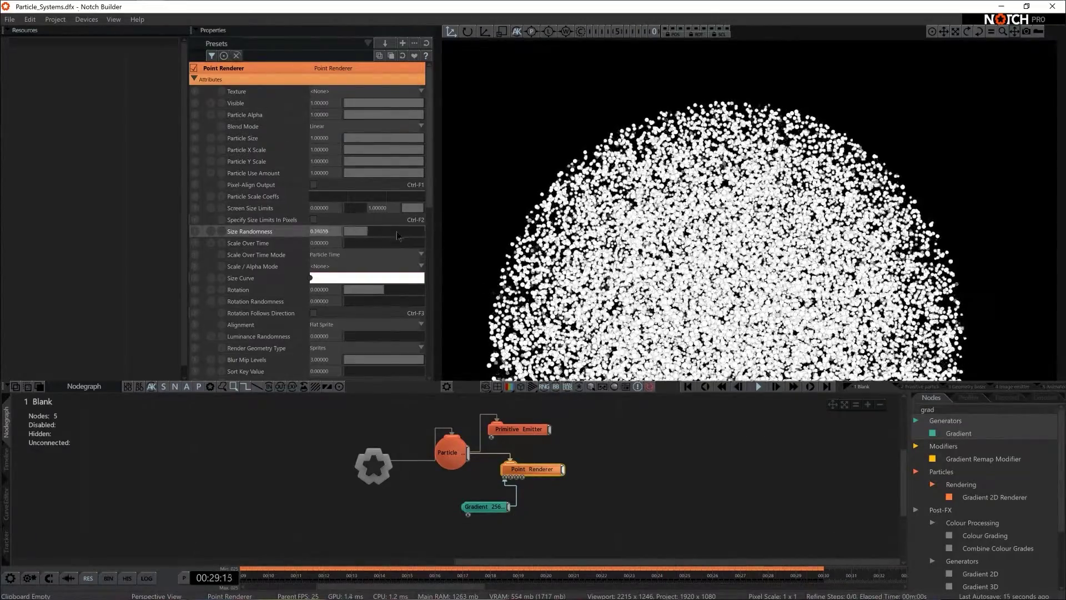
left_click_drag(404, 236, 453, 241)
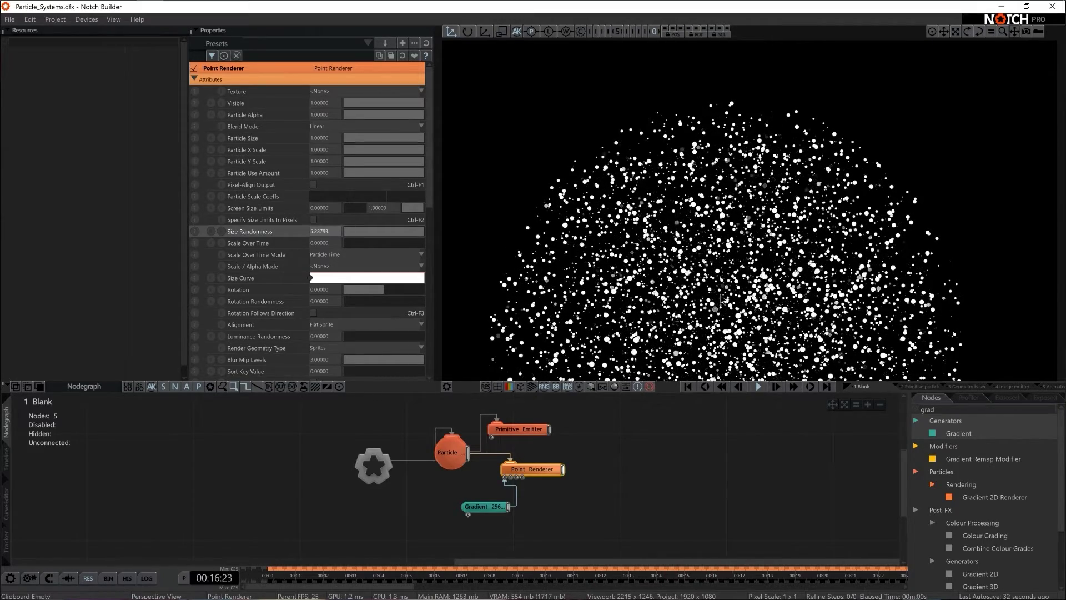
left_click(542, 428)
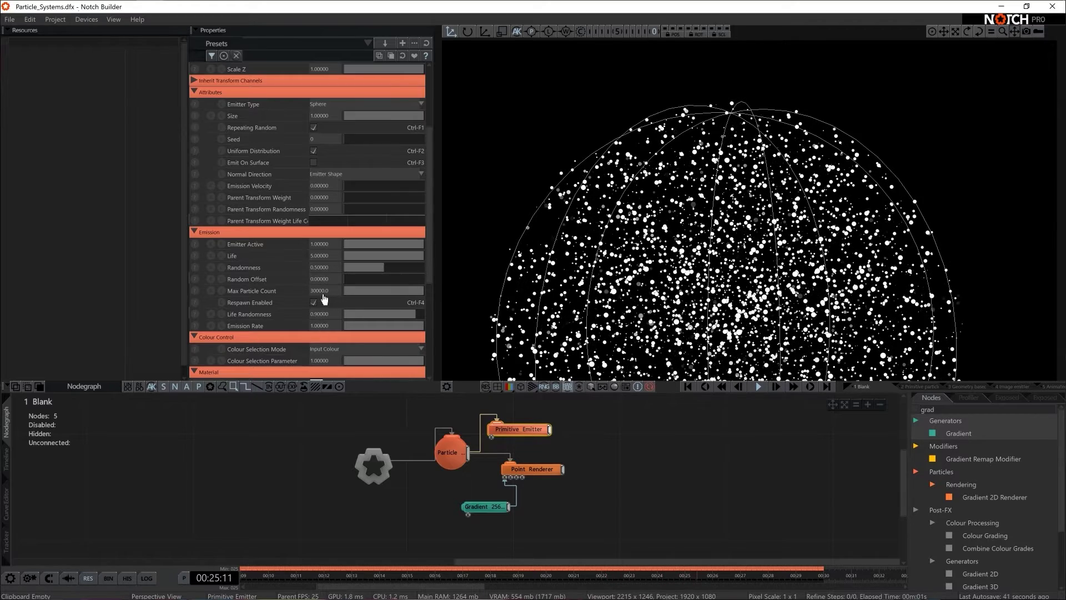
left_click(539, 472)
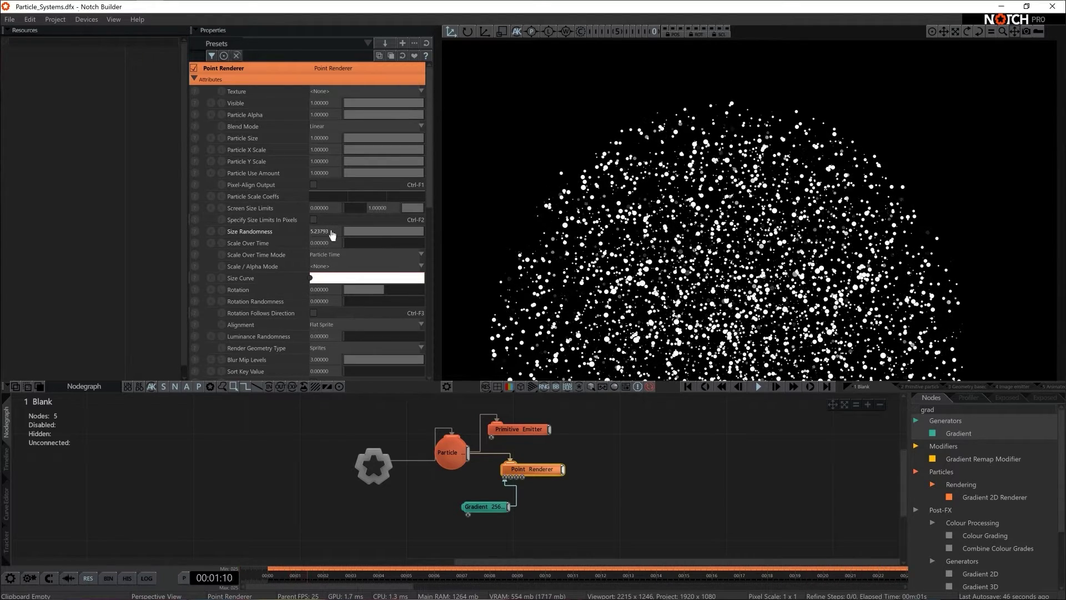
double_click(331, 231)
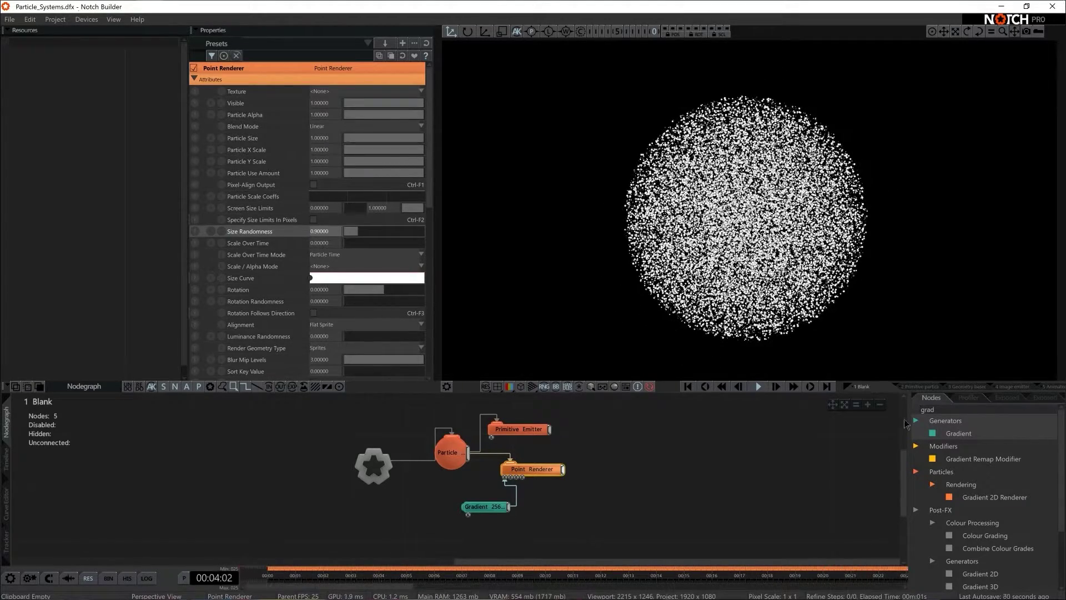
Wire the Particle system into a new Turbulence Affector and set Velocity Amount to 5
key("Escape")
scroll(919, 457, "down", 3)
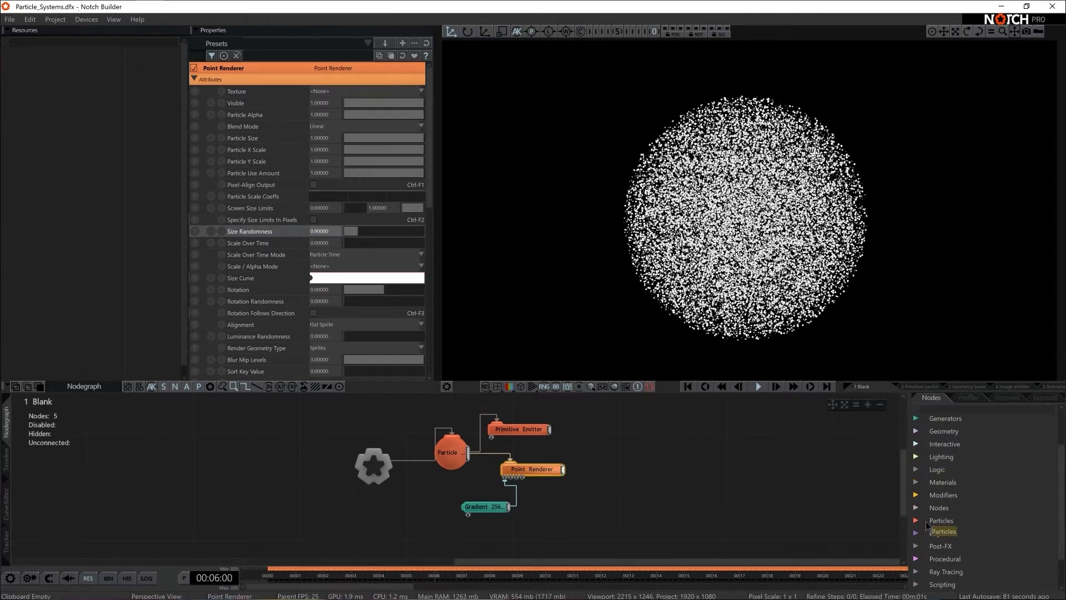
scroll(925, 513, "down", 3)
left_click(932, 452)
scroll(978, 472, "down", 5)
scroll(979, 472, "down", 2)
left_click_drag(992, 544, 651, 452)
left_click_drag(468, 456, 657, 455)
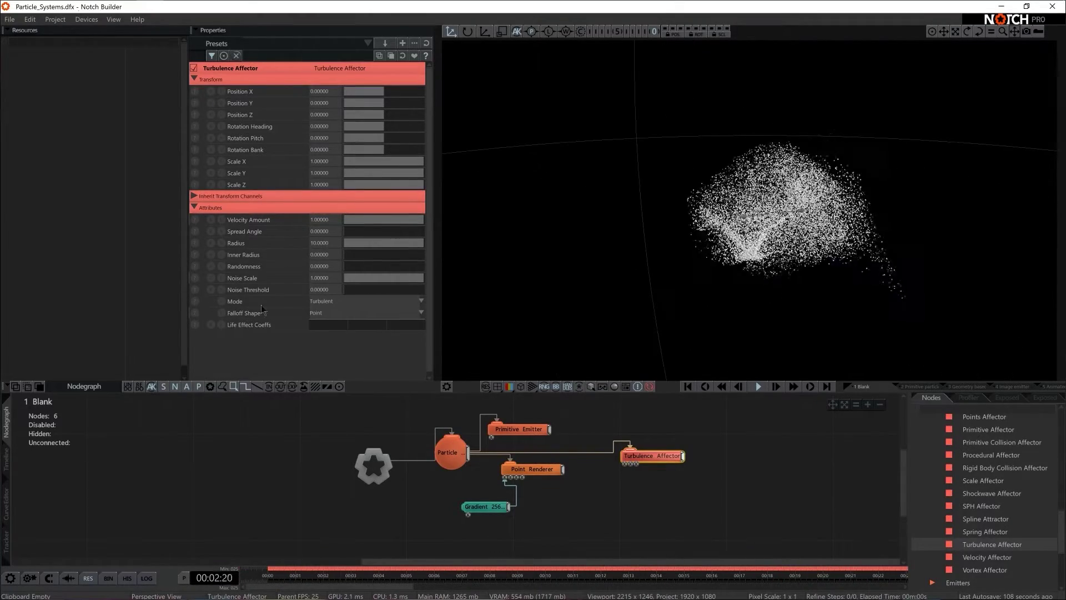
left_click(328, 221)
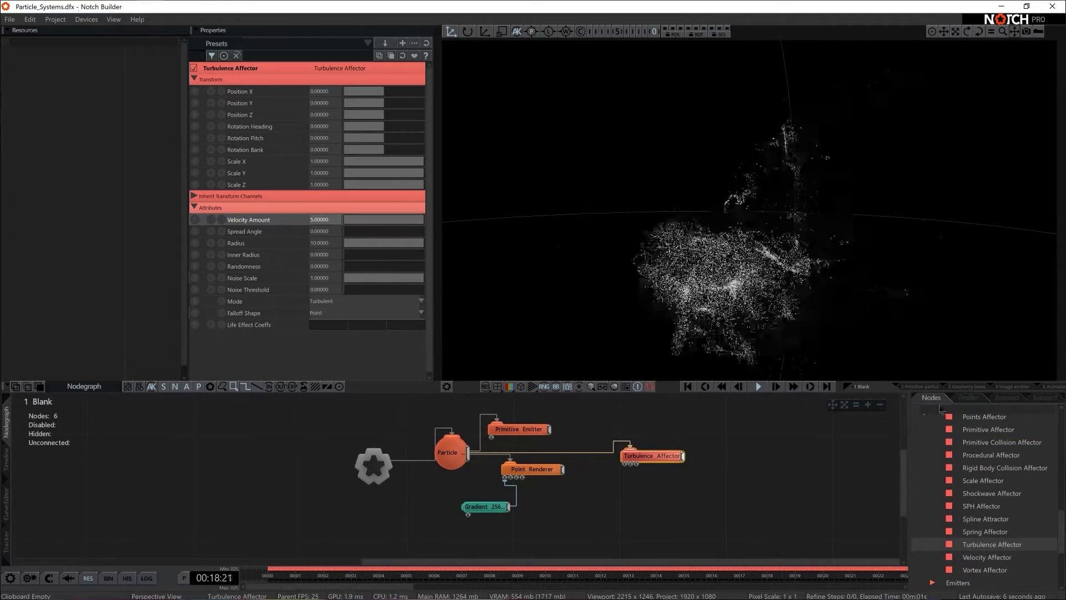
Attach a Life Colour Shading node under the Particle system, moving the Gradient aside
type("life co")
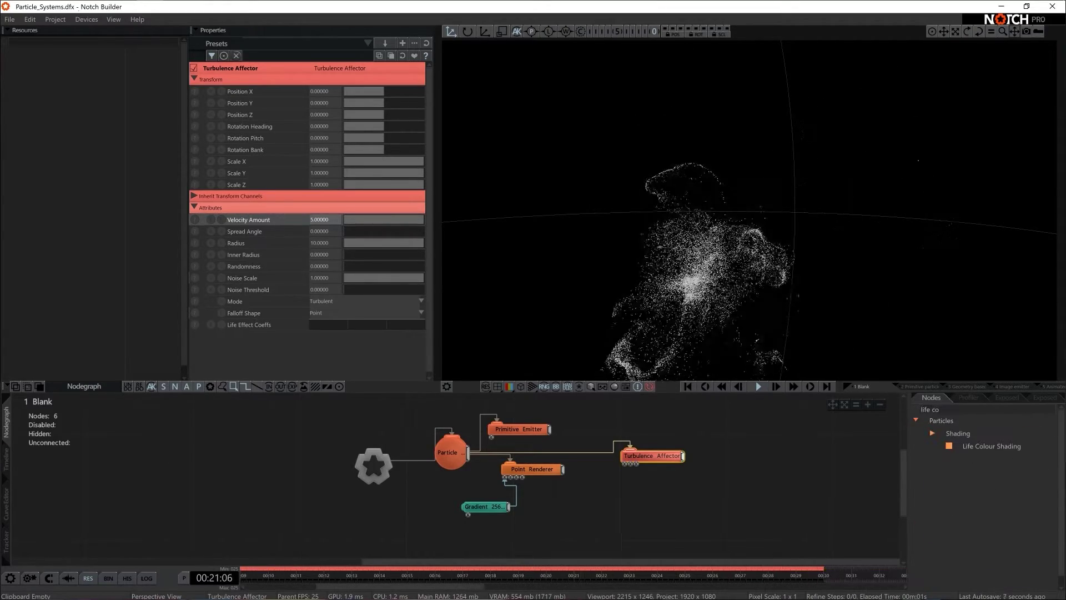
mouse_move(991, 446)
left_mouse_down()
mouse_move(582, 508)
mouse_move(596, 514)
mouse_move(383, 533)
left_mouse_up()
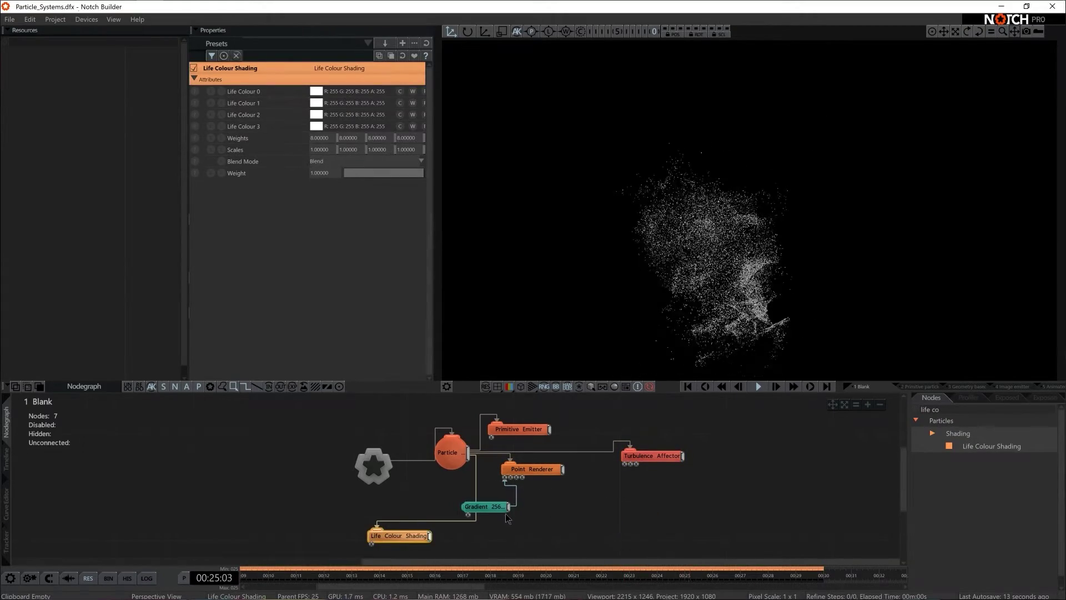
left_click_drag(485, 506, 538, 506)
left_click_drag(399, 535, 467, 522)
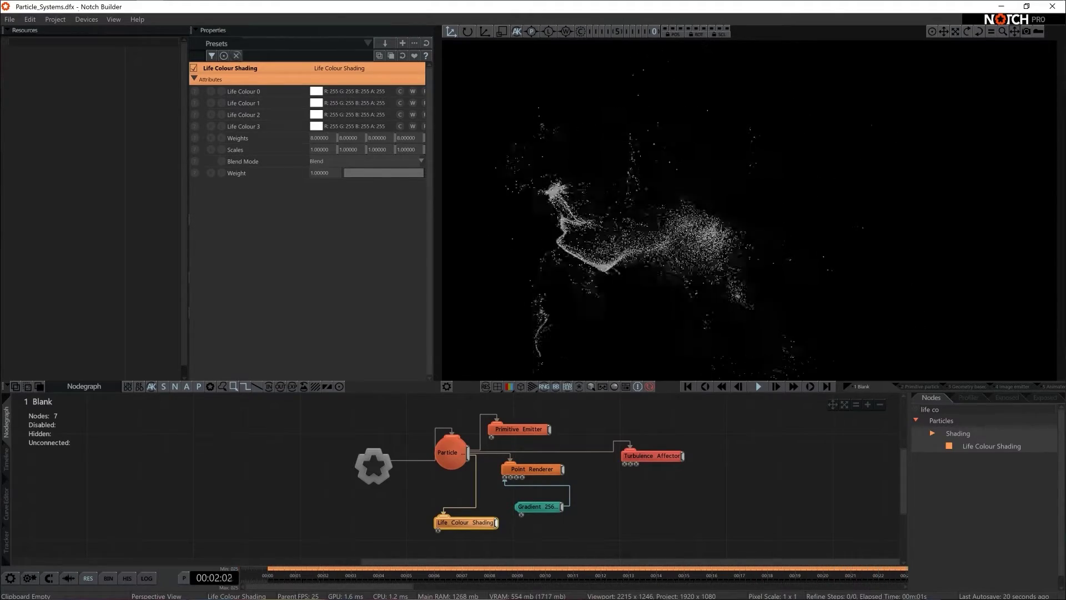
Set Life Colours 0–3 to yellow, orange, red and magenta
left_click(314, 92)
left_click(235, 105)
left_click(316, 162)
left_click(245, 188)
left_click(315, 235)
left_click(247, 268)
left_click(316, 304)
scroll(284, 291, "down", 3)
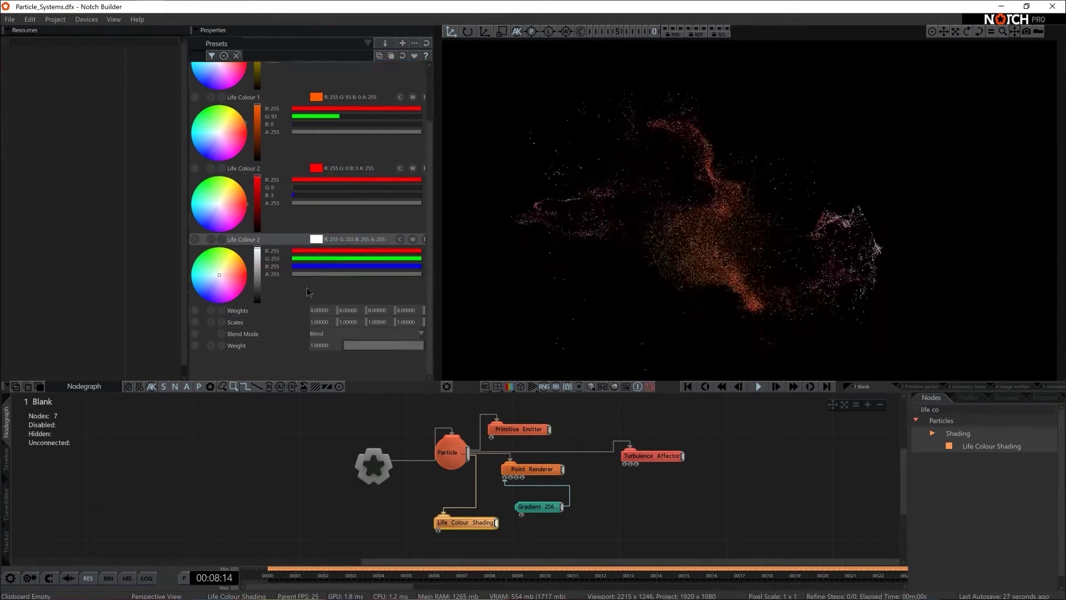
left_click(236, 296)
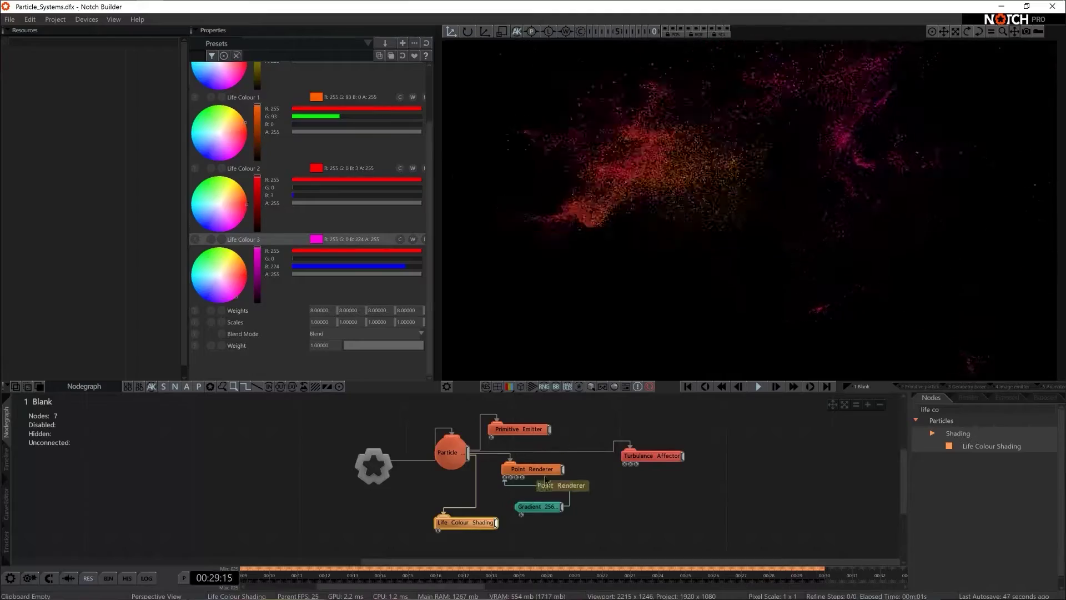
Move the Point Renderer and Gradient nodes down-right and the Turbulence Affector up-right
left_click_drag(496, 459, 574, 520)
left_click_drag(531, 469, 652, 495)
left_click_drag(652, 455, 665, 443)
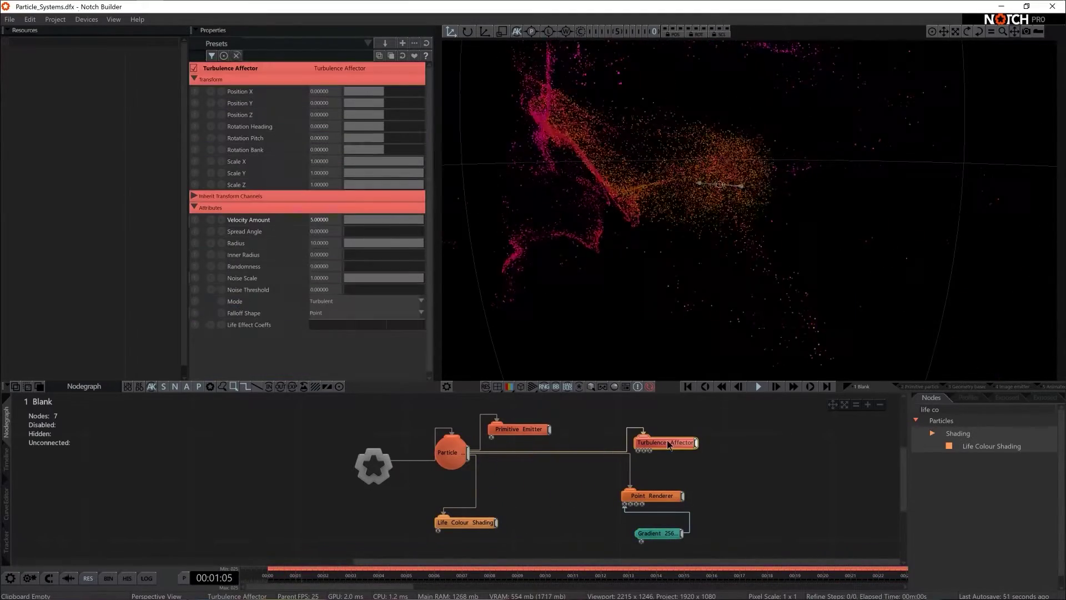
Add a Geometry Connection Renderer from the Rendering category and wire it into the Particle root
scroll(943, 529, "down", 5)
left_click(933, 542)
scroll(930, 471, "down", 3)
scroll(955, 478, "down", 6)
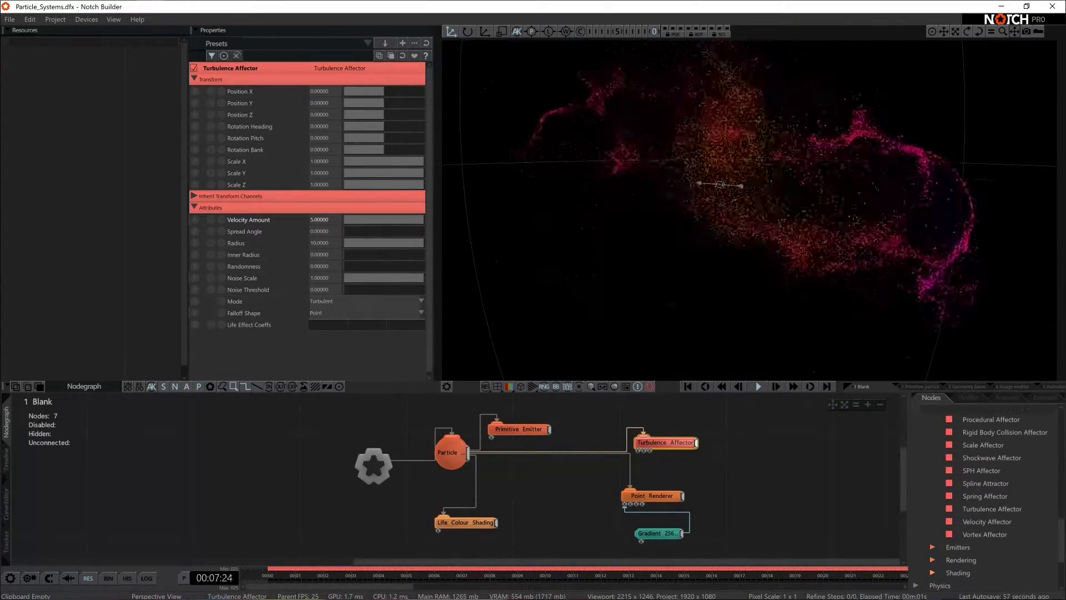
left_click(961, 560)
scroll(983, 545, "down", 4)
scroll(984, 545, "down", 2)
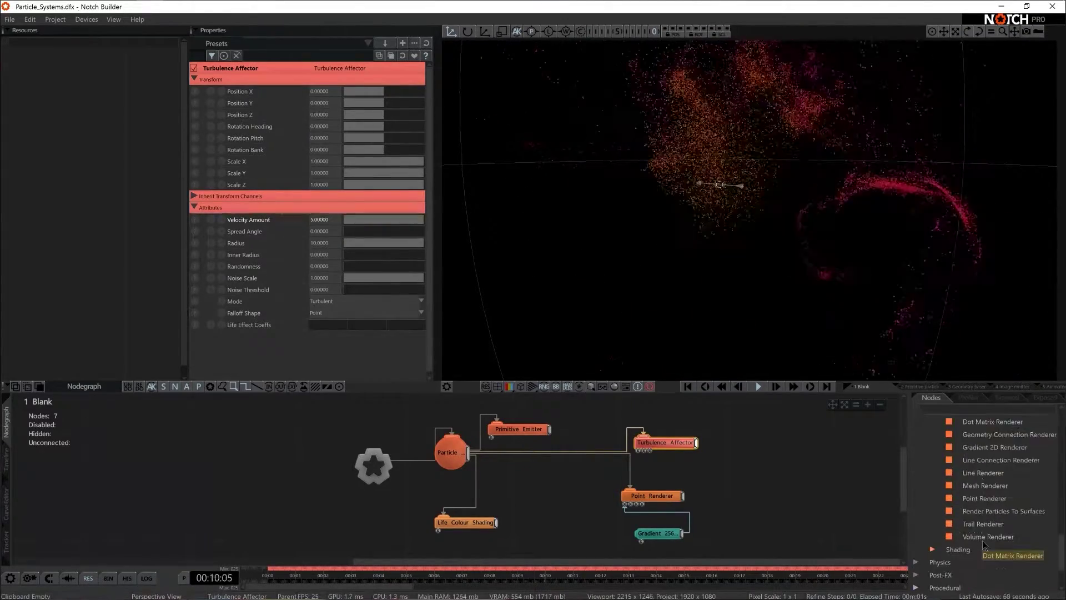
scroll(986, 533, "up", 1)
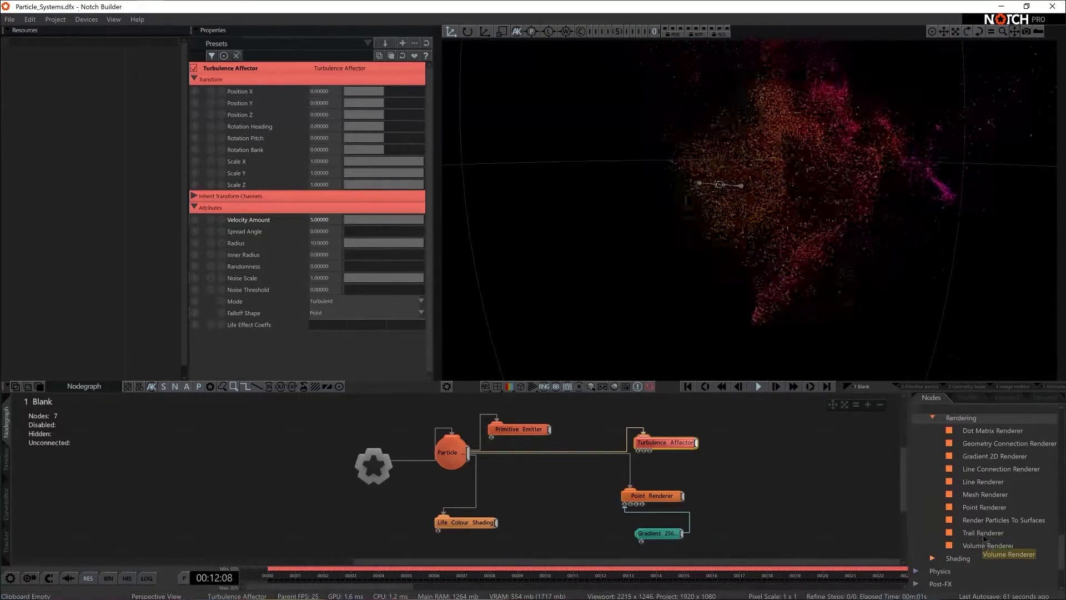
left_click_drag(998, 443, 719, 415)
left_click_drag(655, 417, 704, 417)
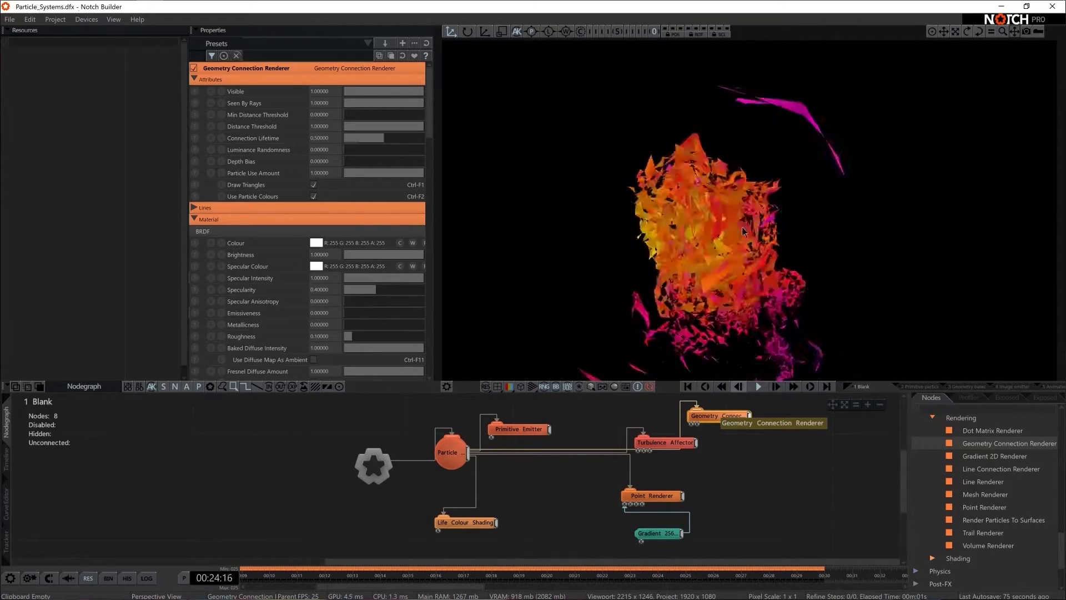
left_click_drag(727, 424, 771, 444)
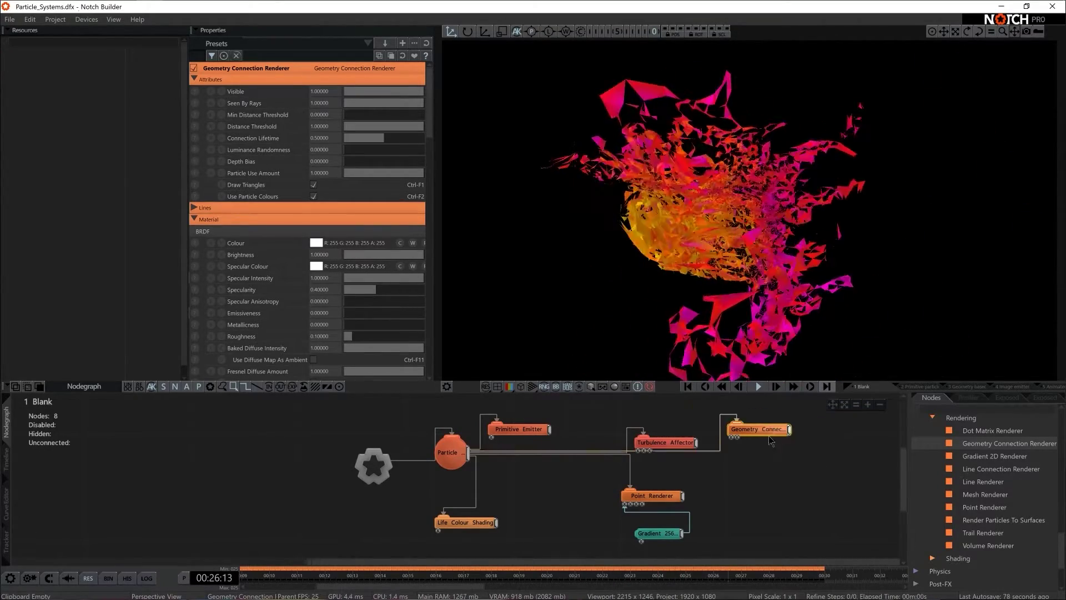
Switch the Geometry Connection Renderer from triangles to visible lines at 0.3 alpha using vertex colours
left_click_drag(664, 442, 664, 429)
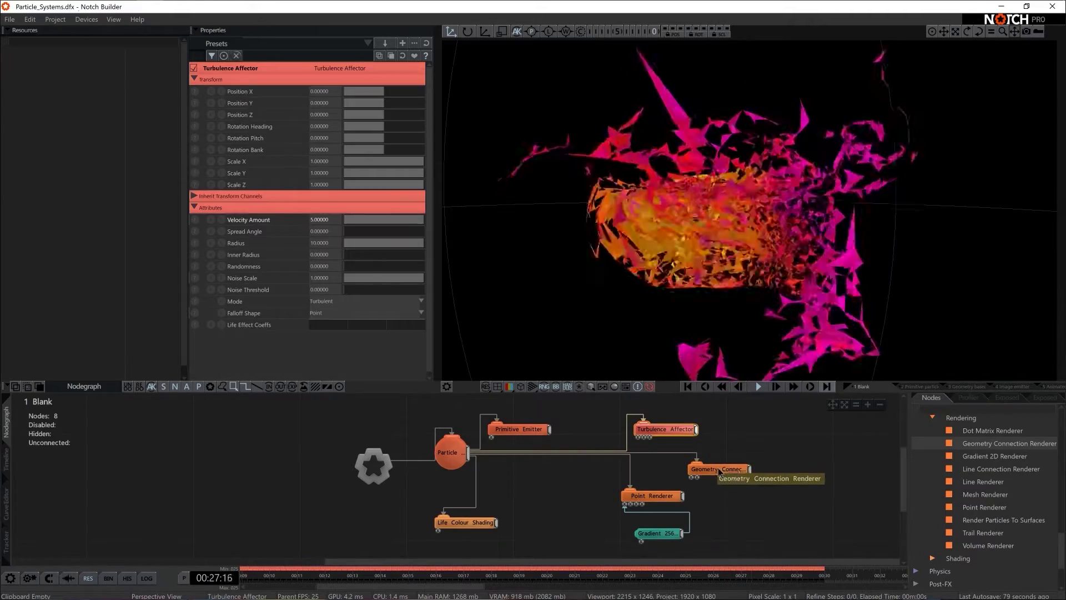
left_click(726, 470)
left_click(313, 184)
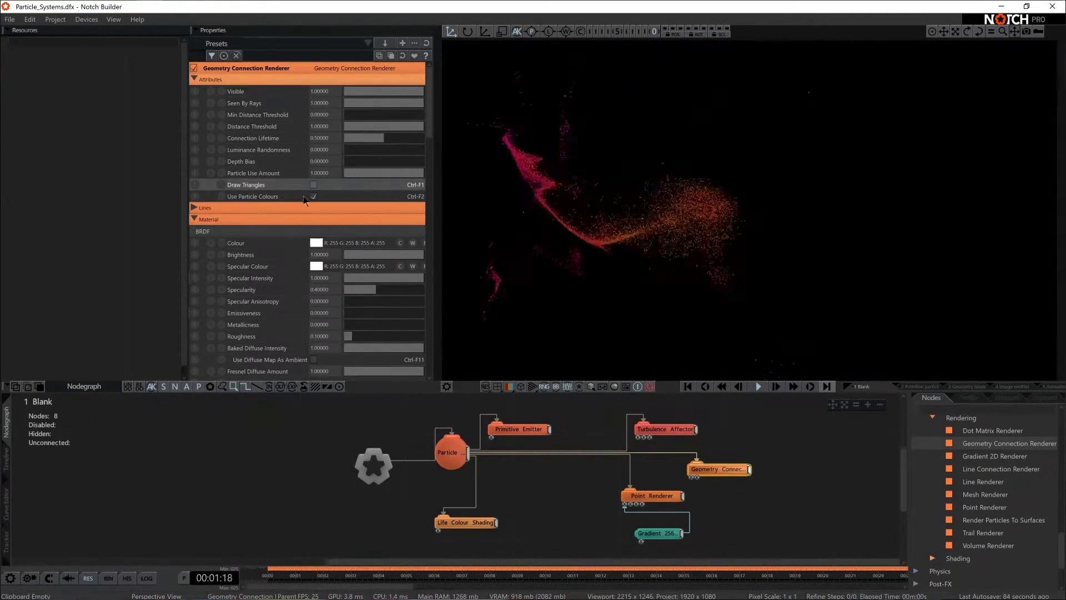
left_click(195, 207)
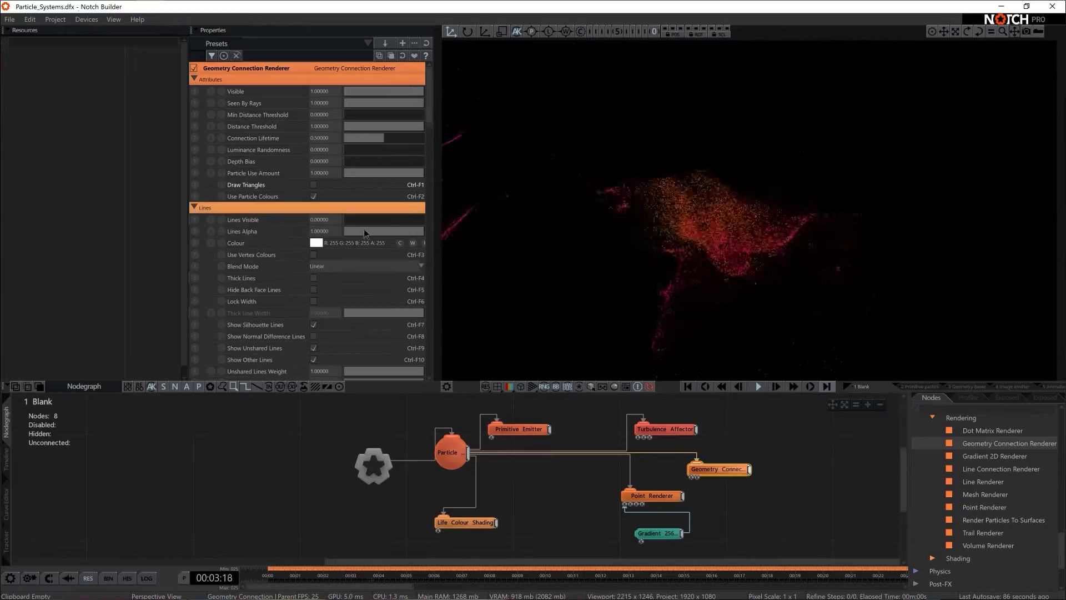
mouse_move(322, 219)
left_mouse_down()
mouse_move(479, 224)
mouse_move(406, 205)
mouse_move(395, 235)
mouse_move(369, 237)
left_mouse_up()
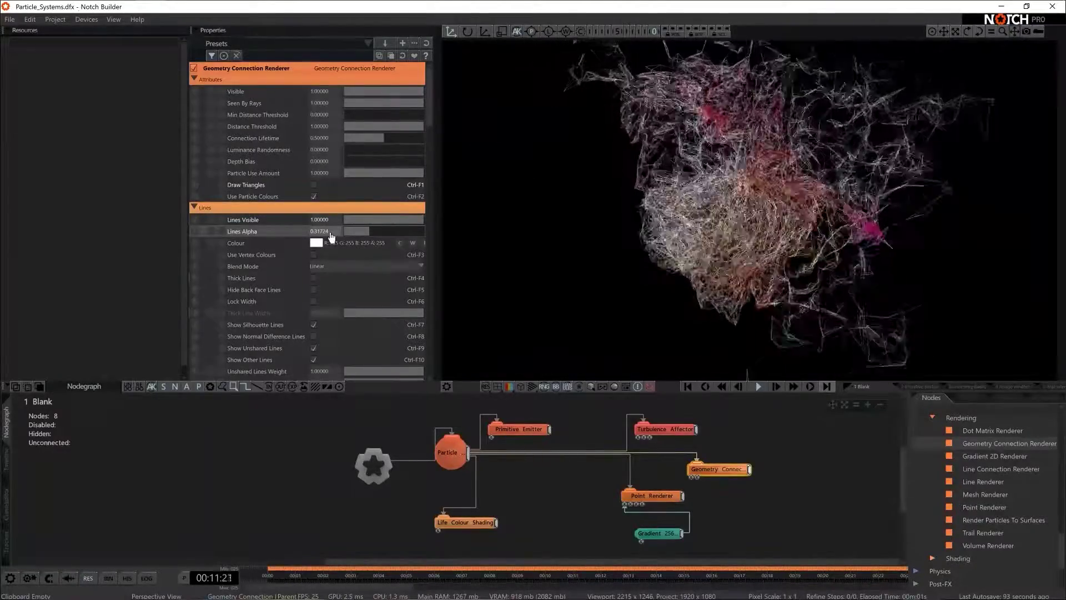
double_click(331, 233)
type("0.3")
key("Return")
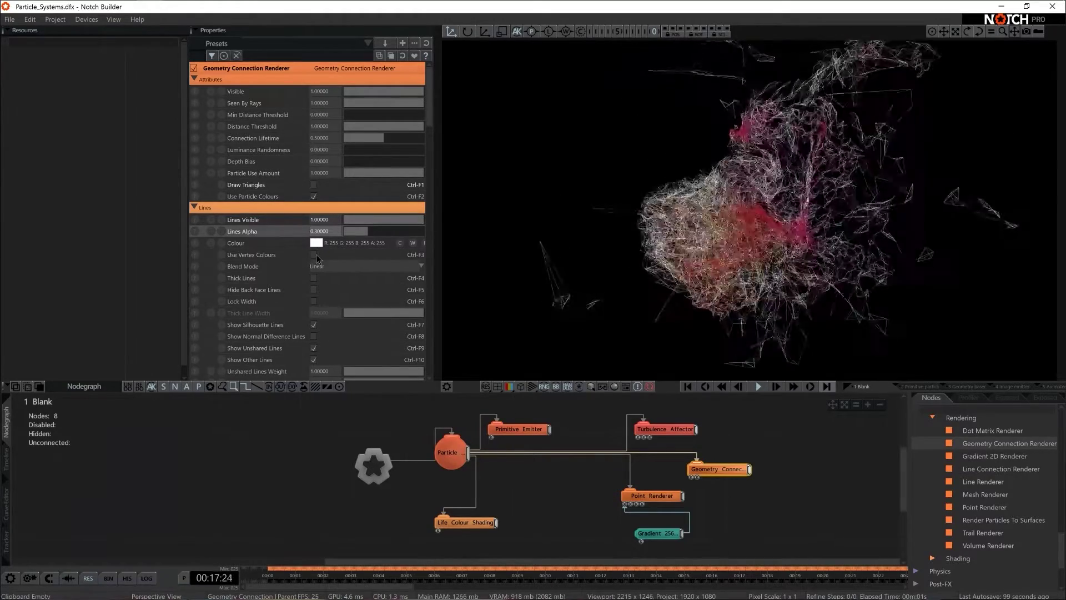
left_click(315, 255)
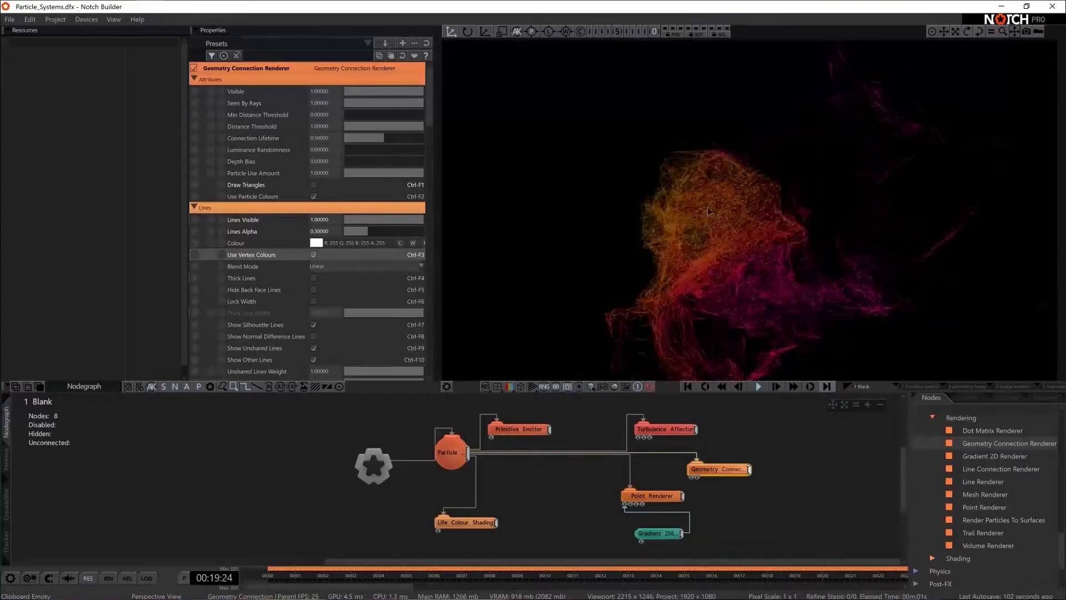
left_click(488, 523)
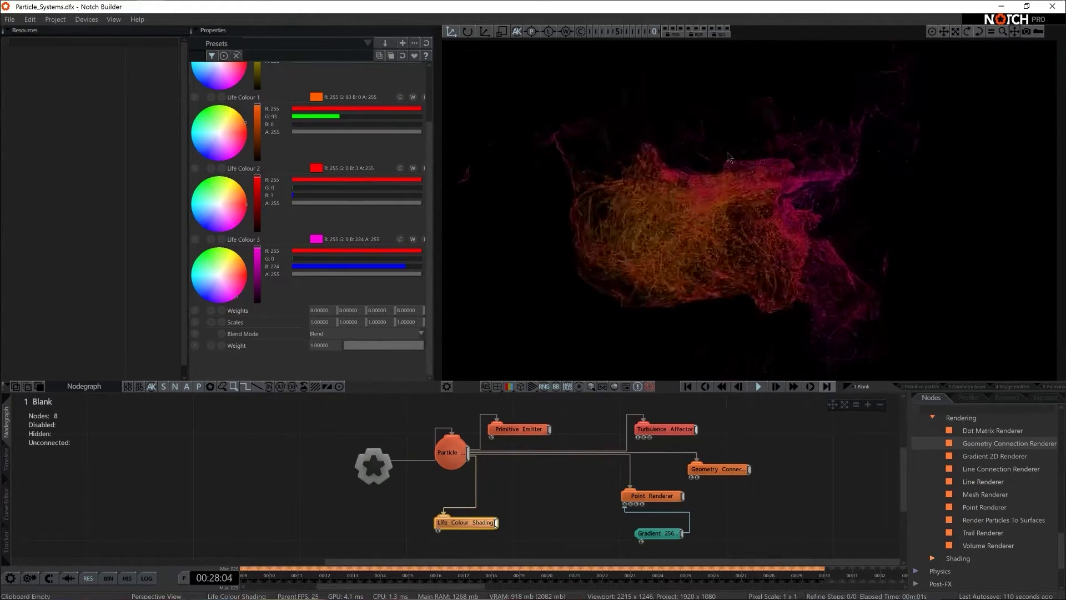
Give the Point Renderer a Particle Size of 2 for larger dots
left_click(632, 493)
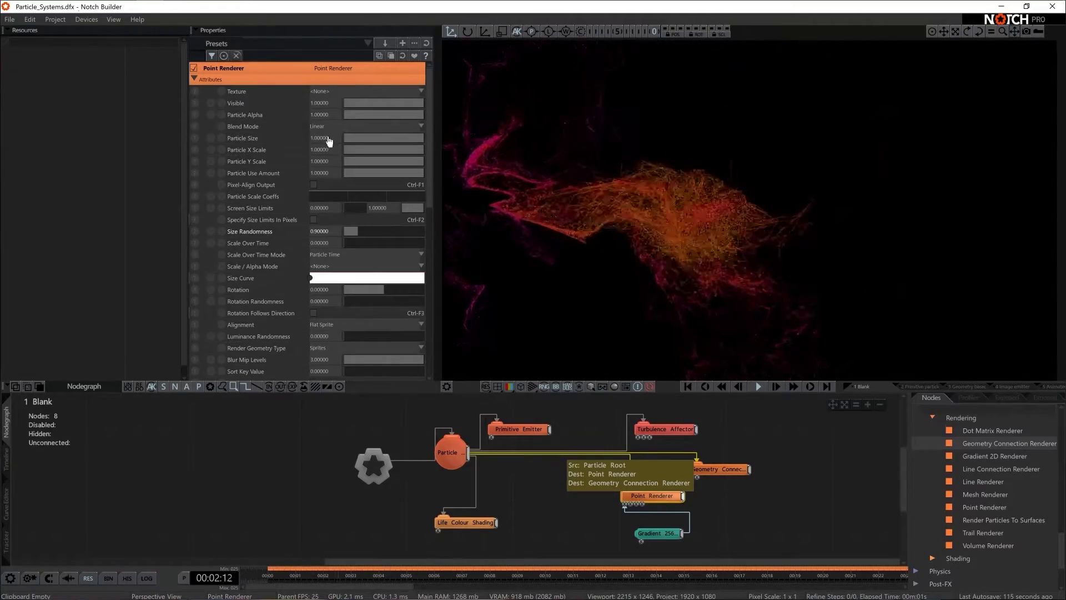
double_click(329, 137)
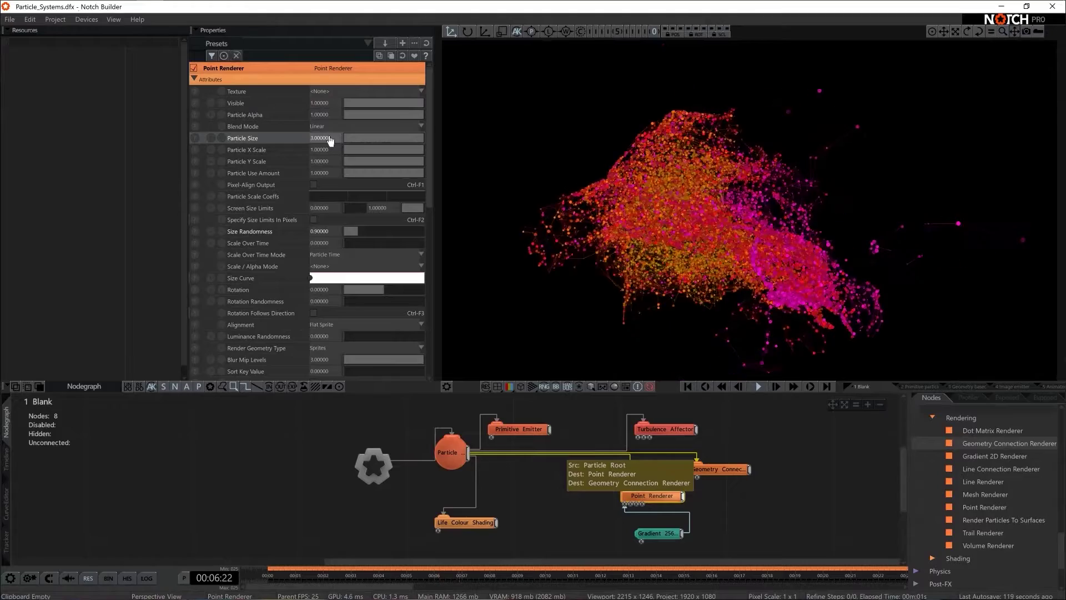
type("2")
key("Return")
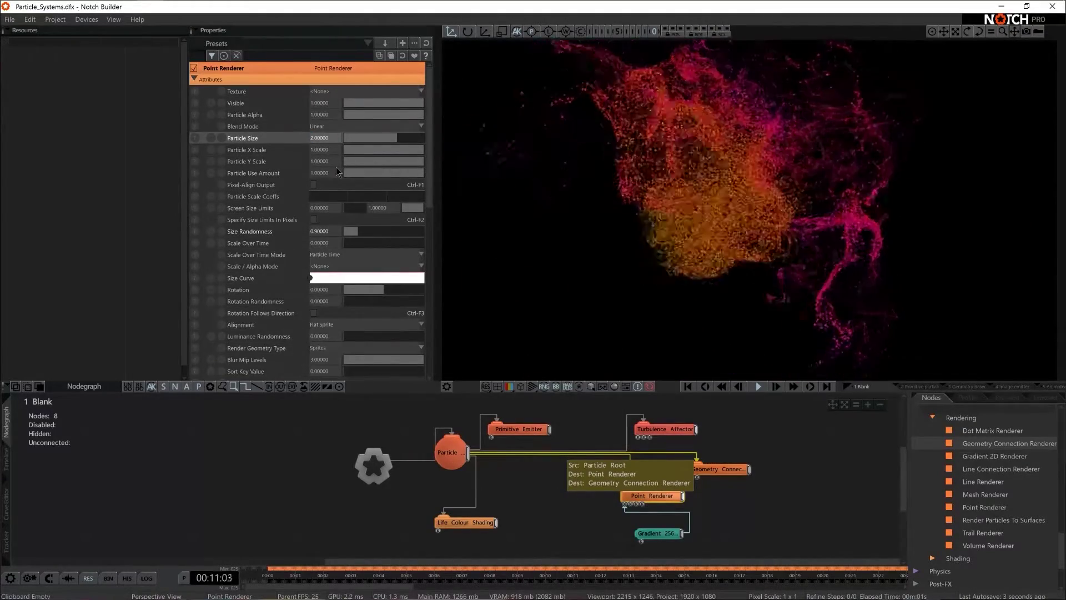
left_click_drag(429, 113, 430, 209)
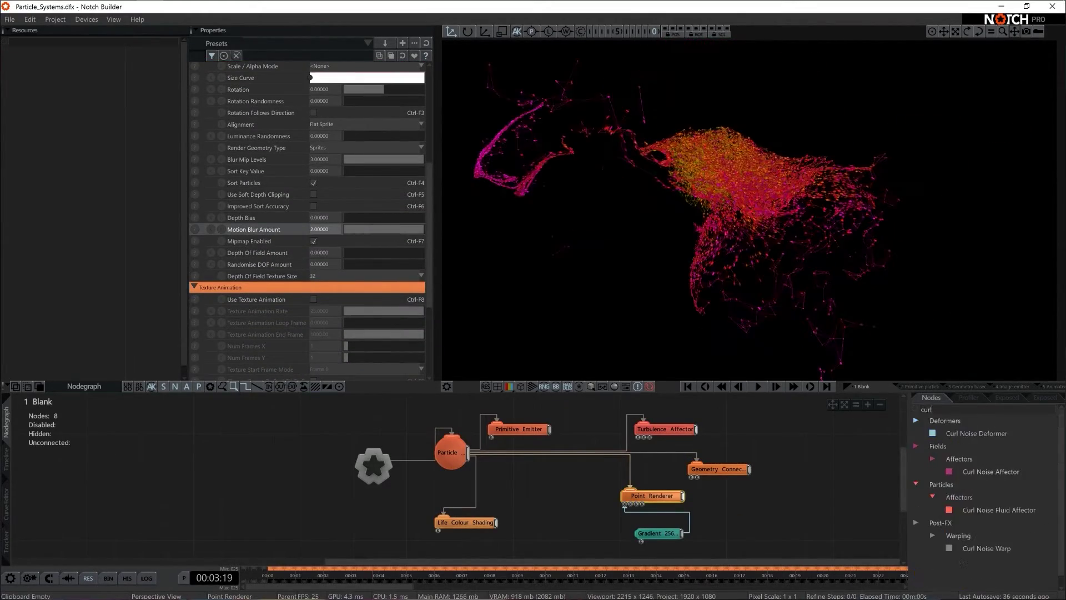
Add a Curl Noise Fluid Affector with speed 0.2, Curl Noise Amount 150 and Noise Size 0.2
left_click_drag(496, 526, 469, 453)
left_click_drag(553, 511, 795, 511)
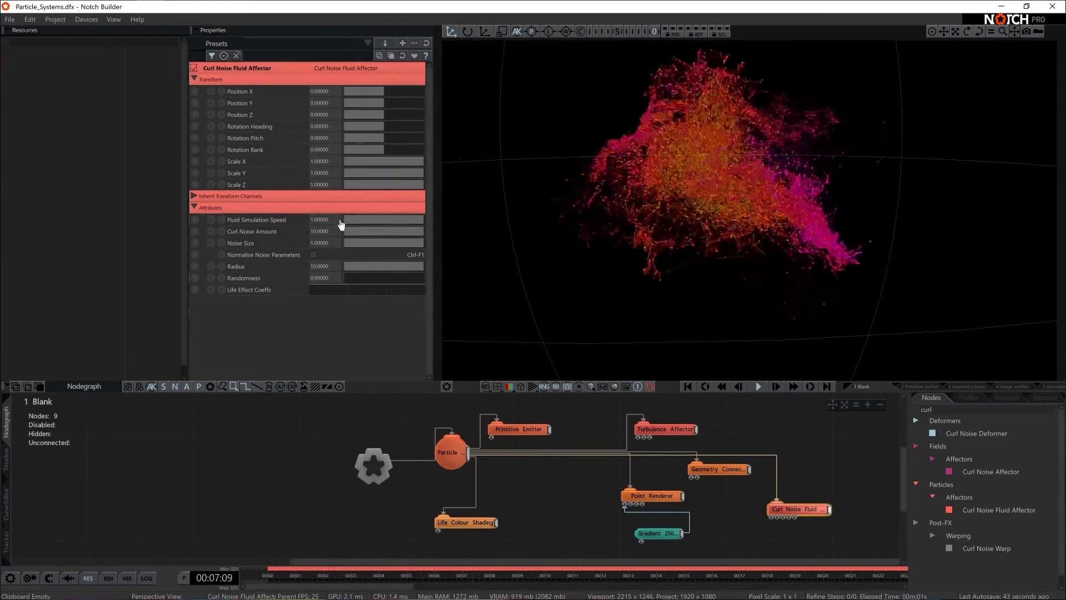
left_click(322, 220)
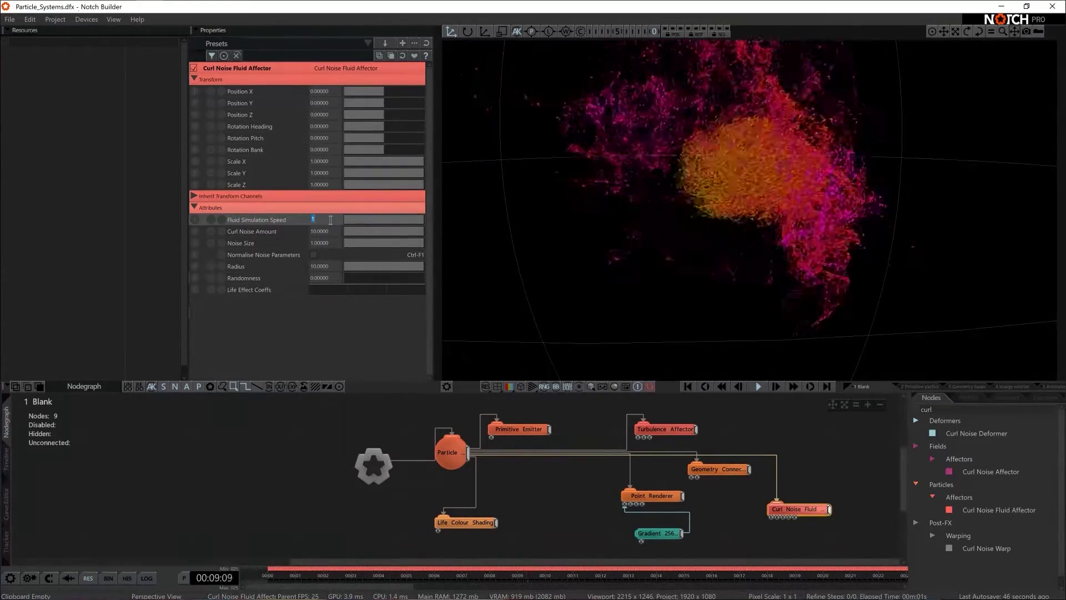
type("0.2")
key("Return")
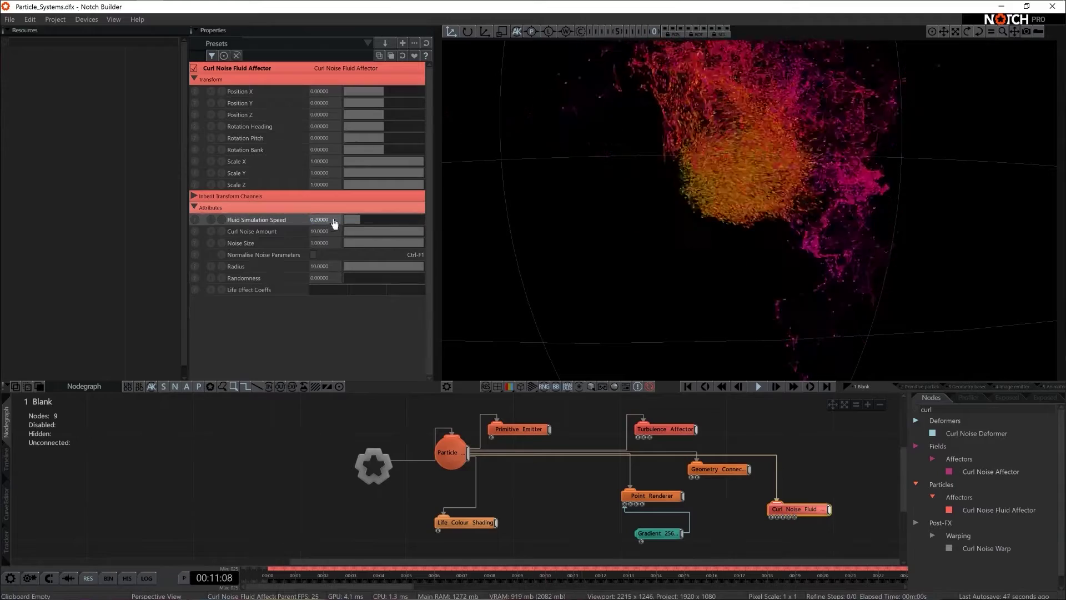
left_click(322, 231)
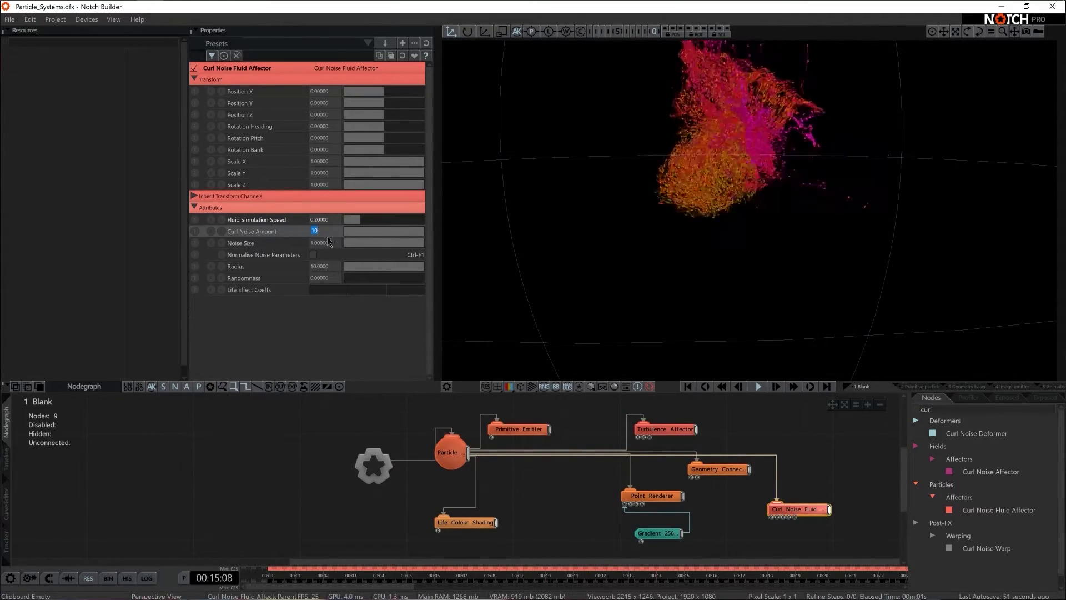
type("150")
key("Return")
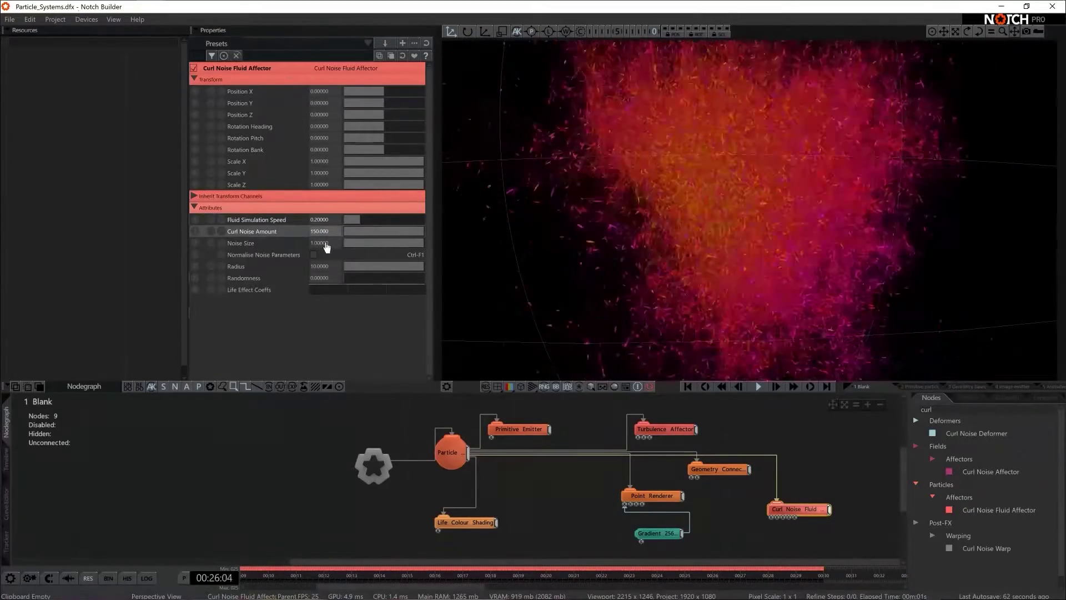
left_click(322, 243)
type("0.2")
key("Return")
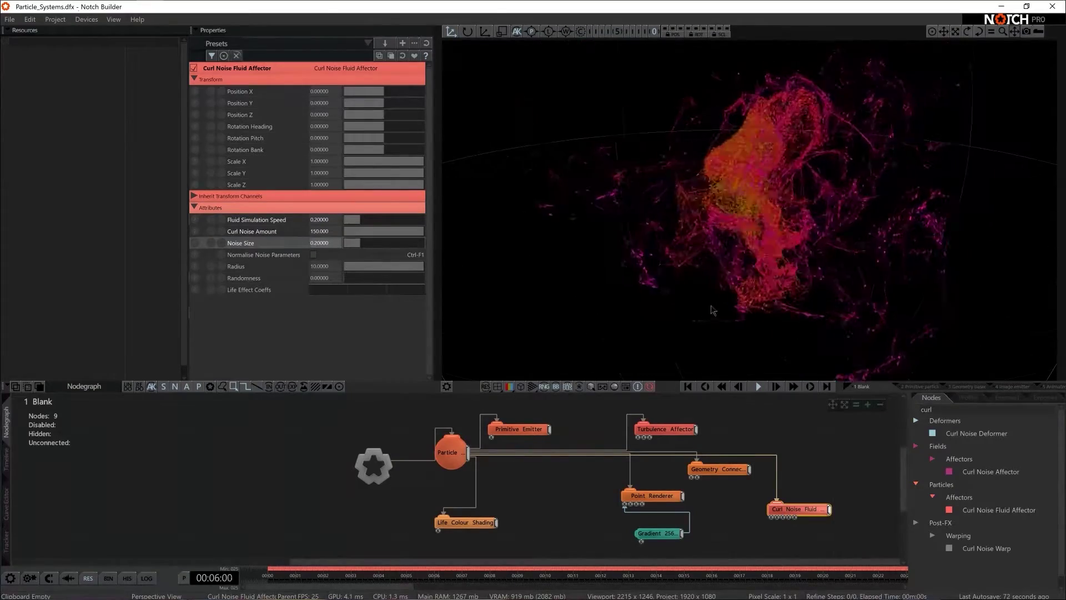
Rearrange the Geometry Connection and Turbulence Affector nodes and select the Primitive Emitter
left_click_drag(691, 465, 625, 463)
left_click_drag(655, 429, 784, 483)
left_click(519, 431)
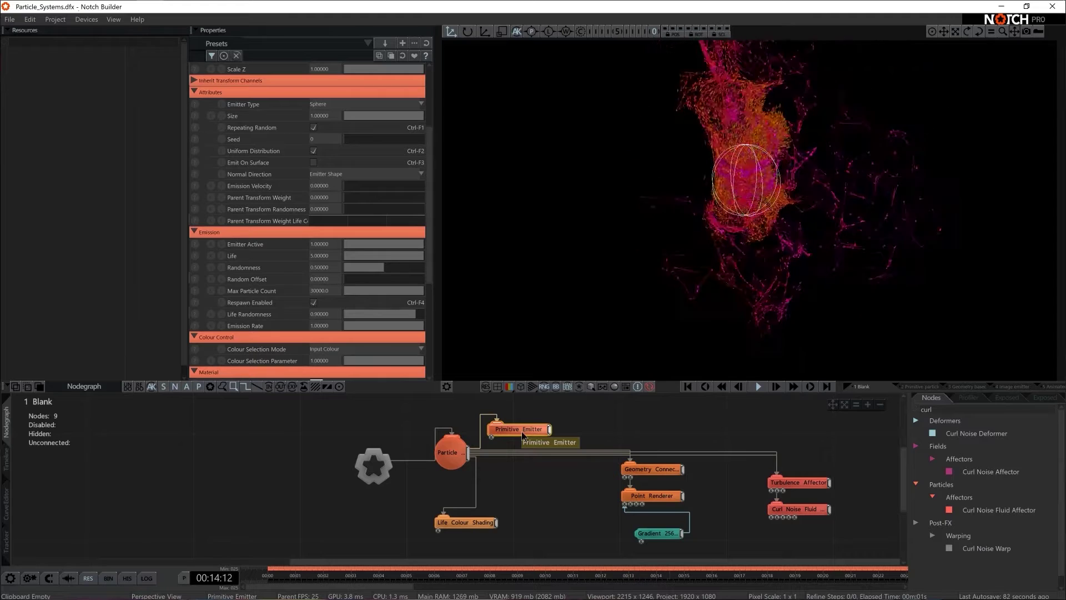
Add a second Primitive Emitter and move the emitter sphere to the other side of the scene
key("w")
left_click(924, 409)
type("primi")
left_click_drag(987, 561, 598, 428)
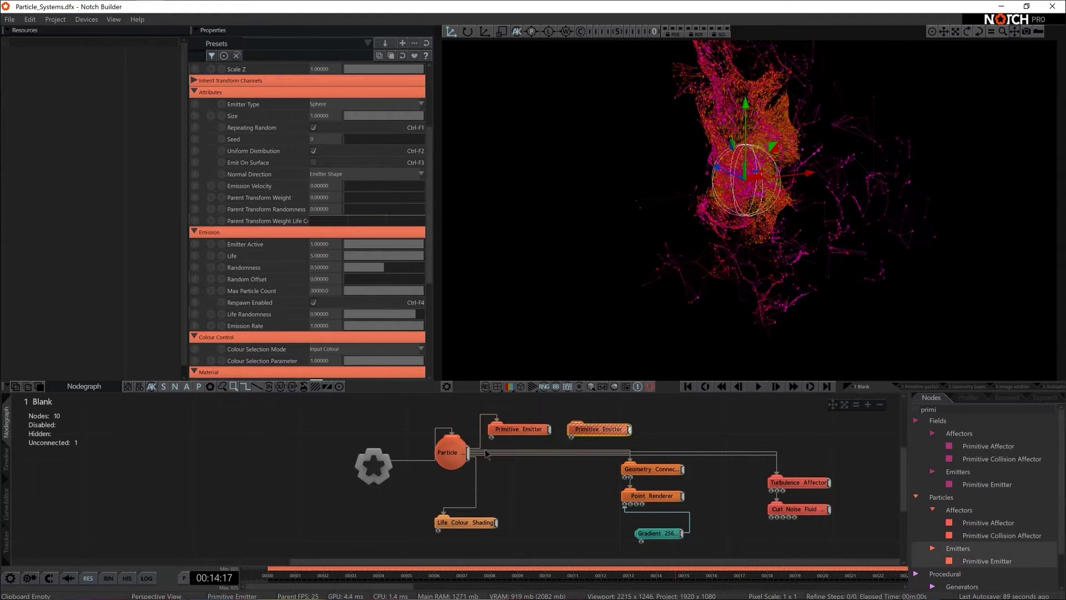
left_click_drag(780, 179, 721, 239)
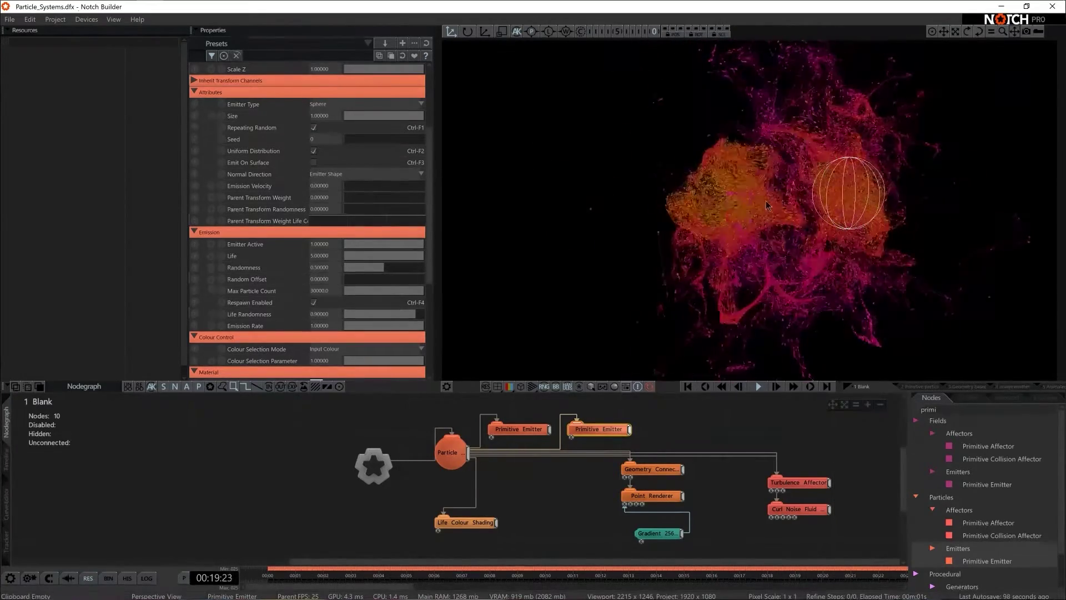
left_click_drag(765, 201, 734, 214)
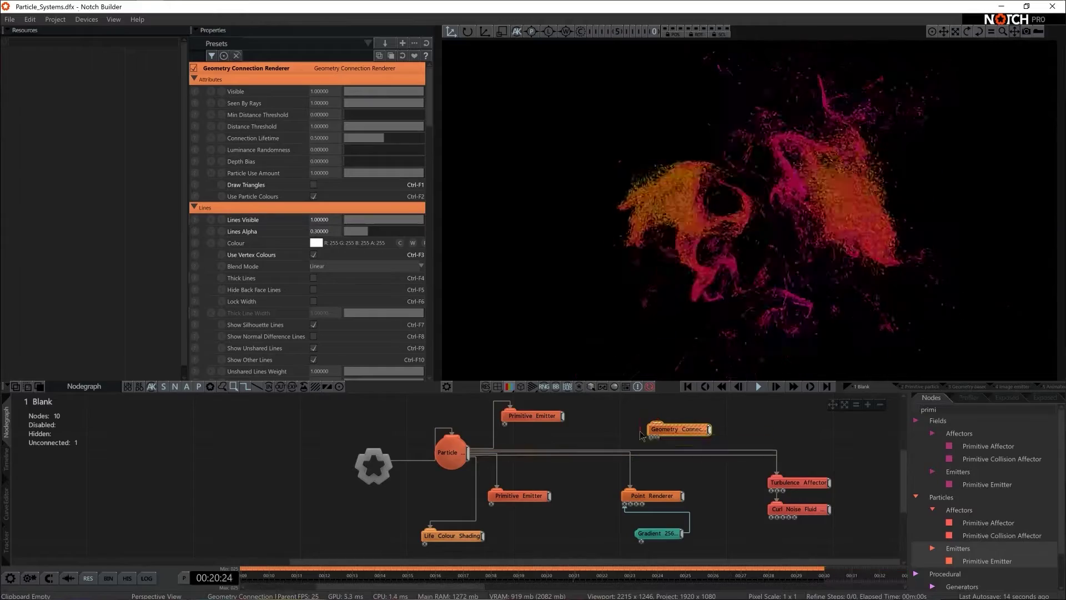
Wire the upper emitter to the Geometry Connection Renderer, the lower to the Point Renderer, and unlink Life Colour Shading from the root
left_click_drag(563, 415, 647, 422)
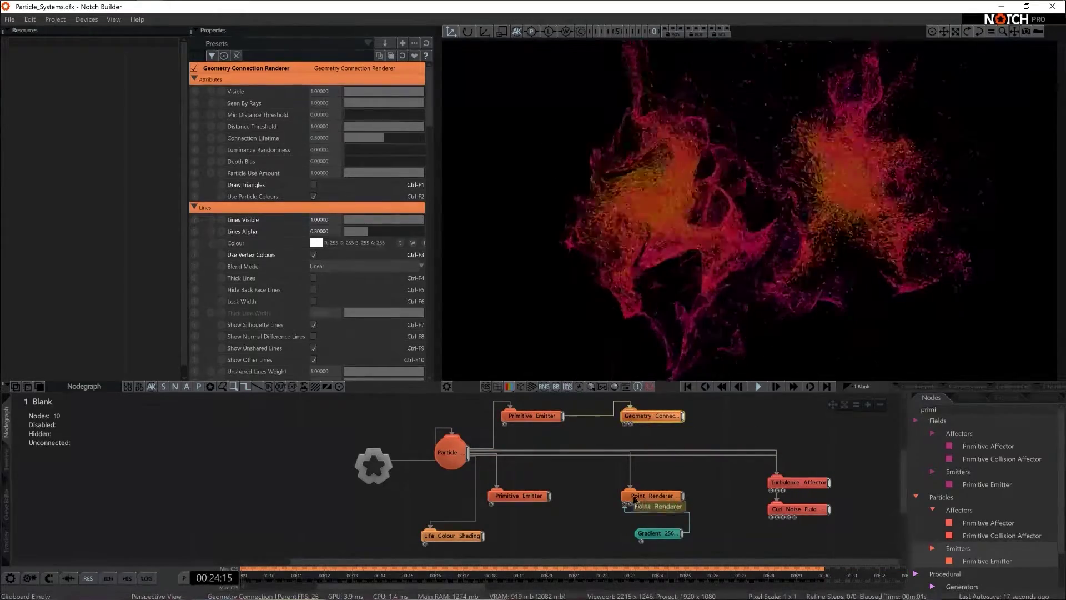
left_click_drag(552, 495, 680, 499)
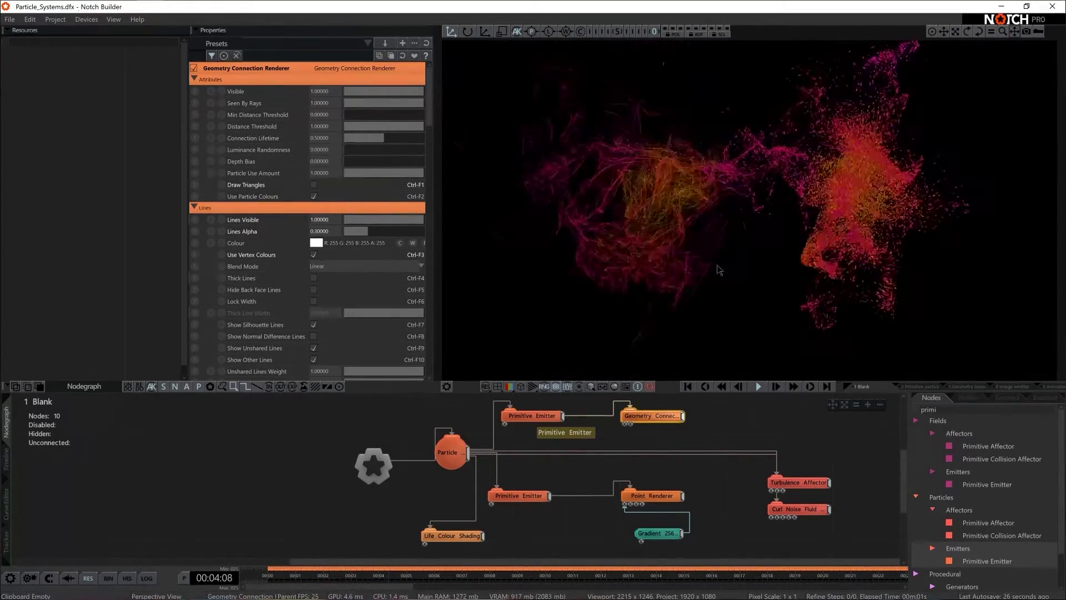
left_click_drag(519, 495, 532, 495)
left_click(472, 523)
key("Delete")
Duplicate the Life Colour Shading node and wire the copy to the lower emitter
left_click_drag(447, 535, 737, 422)
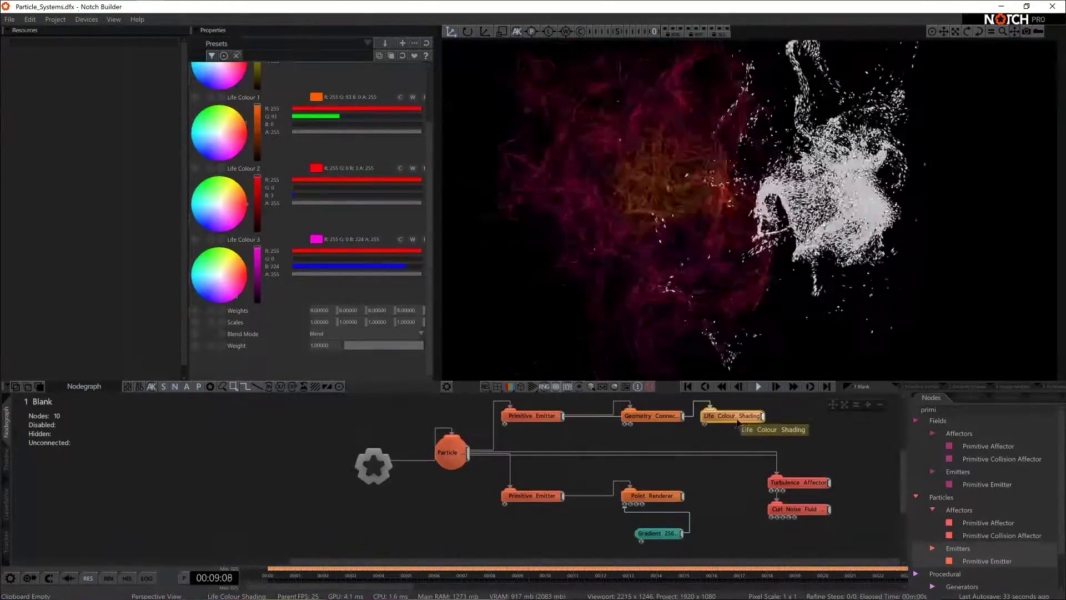
key("ctrl+c")
key("ctrl+v")
left_click_drag(563, 495, 549, 531)
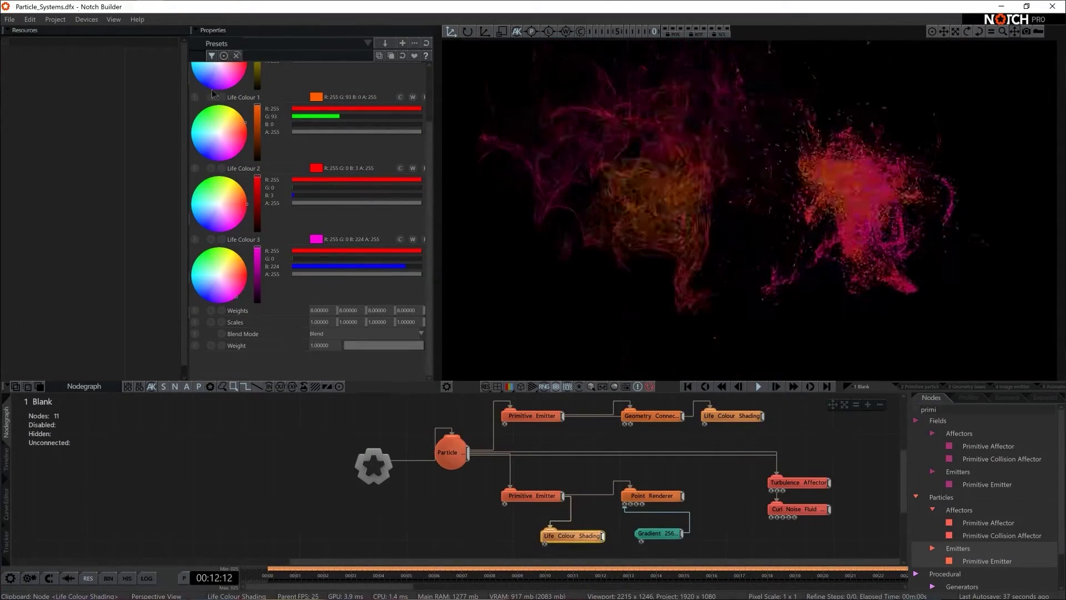
scroll(217, 102, "up", 2)
Set the copy's Life Colours 0–3 to cyan and blues
left_click(193, 128)
left_click(196, 211)
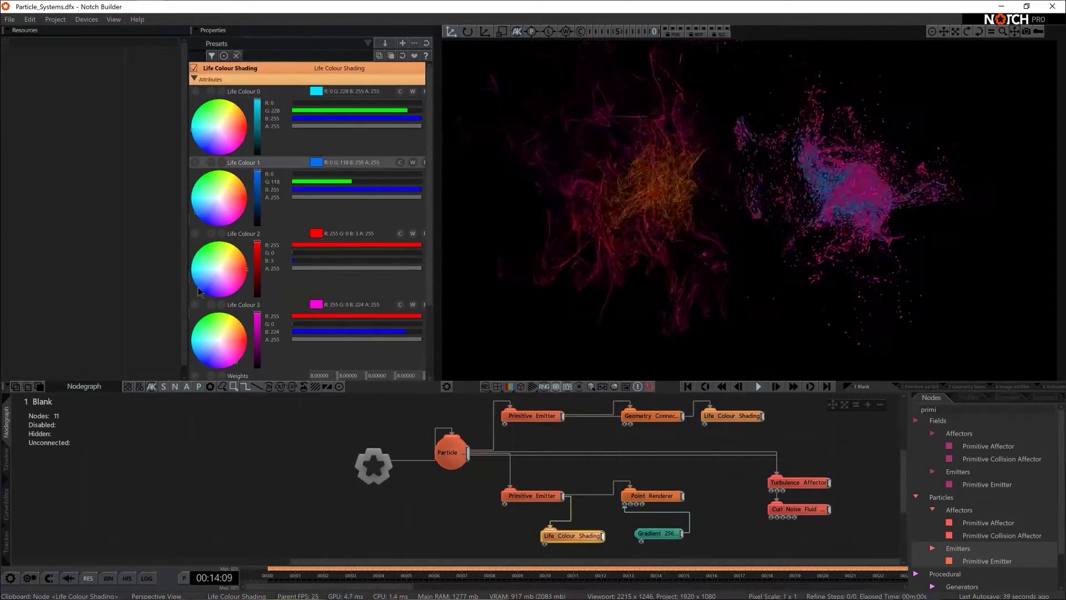
left_click(200, 287)
left_click(203, 363)
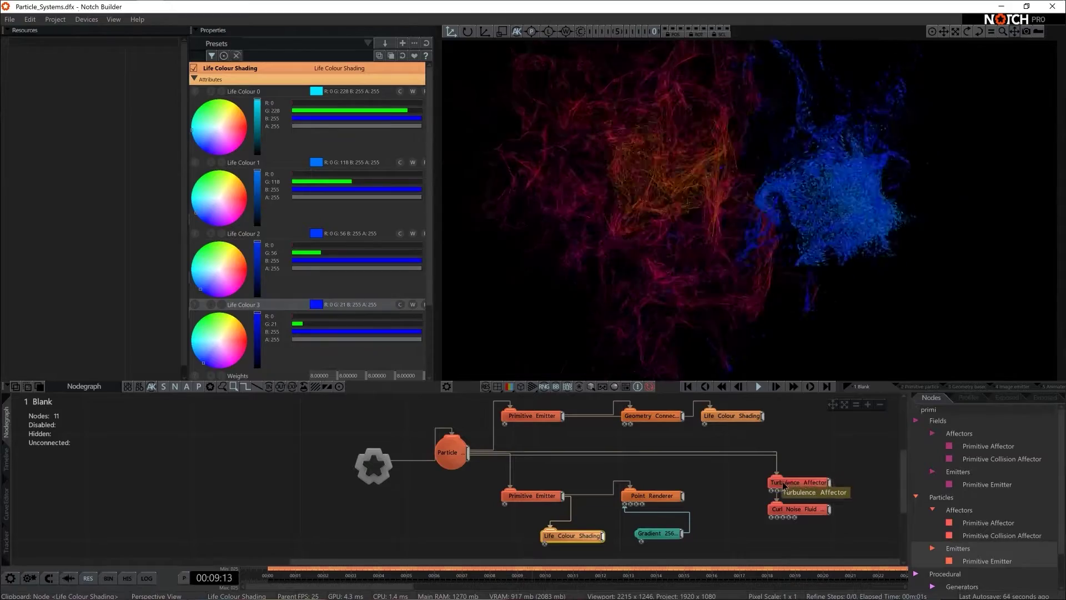
left_click_drag(785, 486, 824, 484)
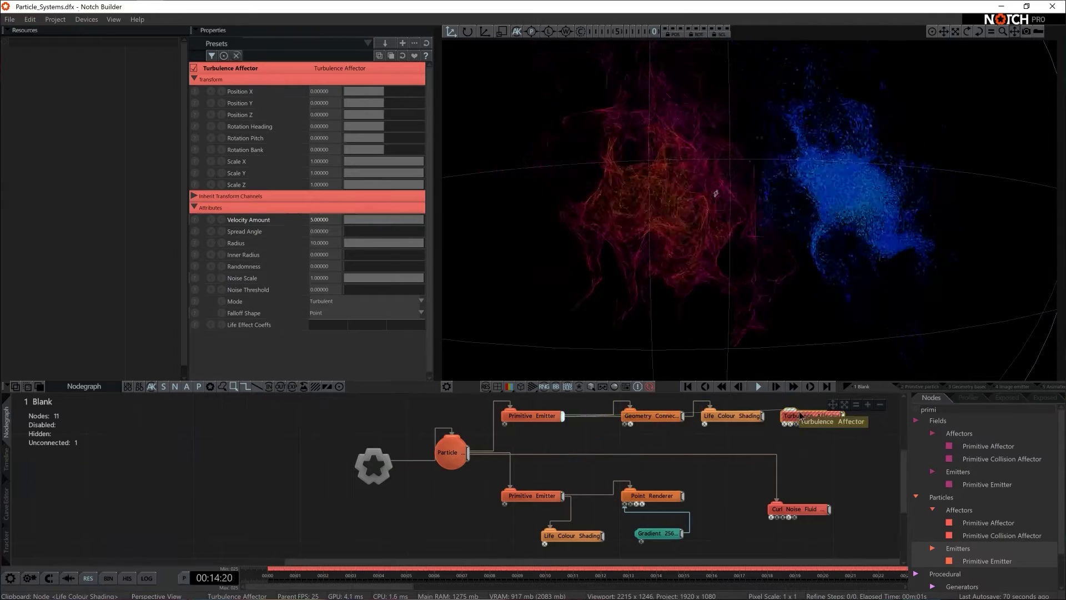
Detach Curl Noise Fluid from the Particle root and place it above the Point Renderer
left_click_drag(777, 494, 709, 481)
left_click(561, 497)
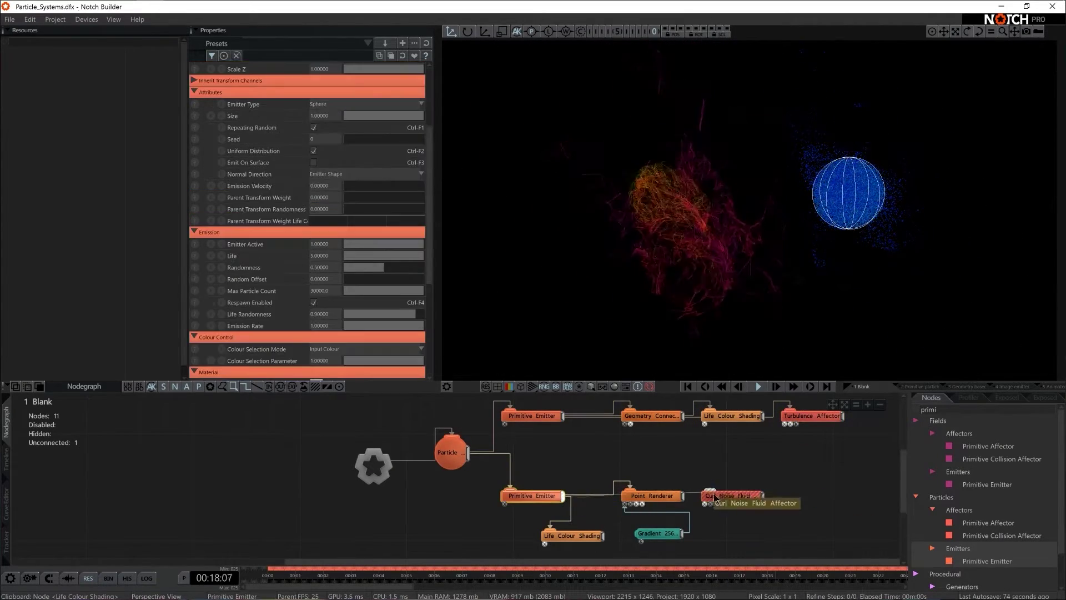
left_click_drag(740, 497, 734, 468)
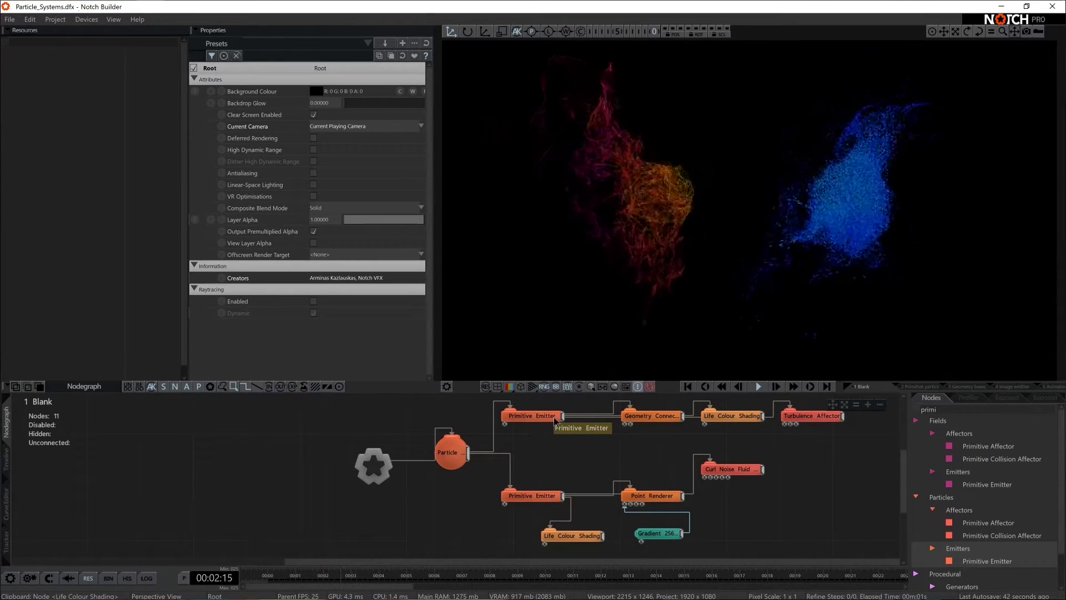
Set the Curl Noise Fluid affector's Radius to 3.5 and nudge the Point Renderer node down
left_click(731, 469)
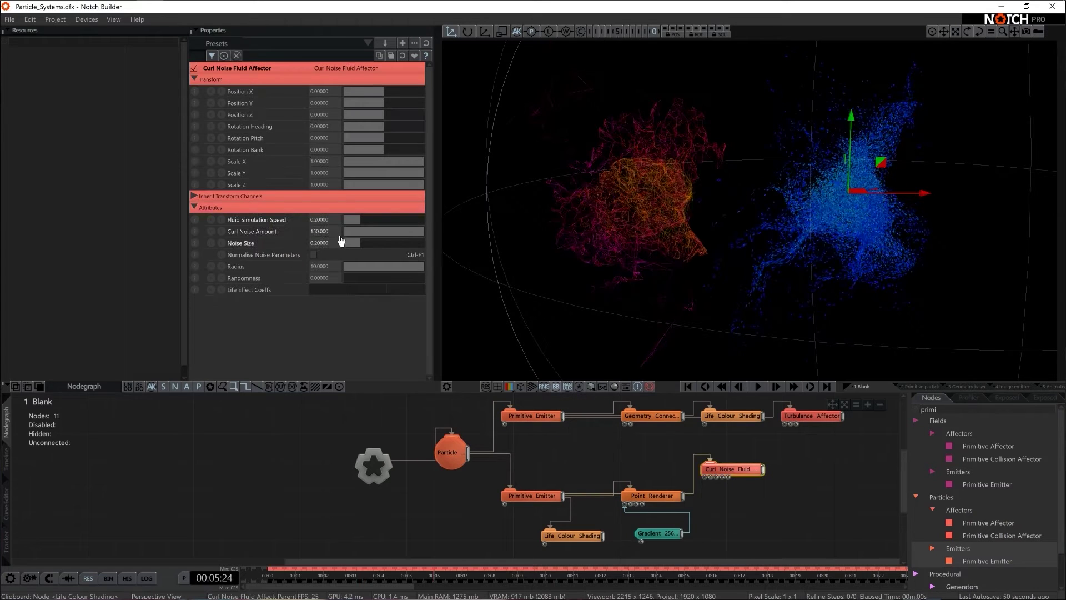
left_click_drag(408, 267, 397, 269)
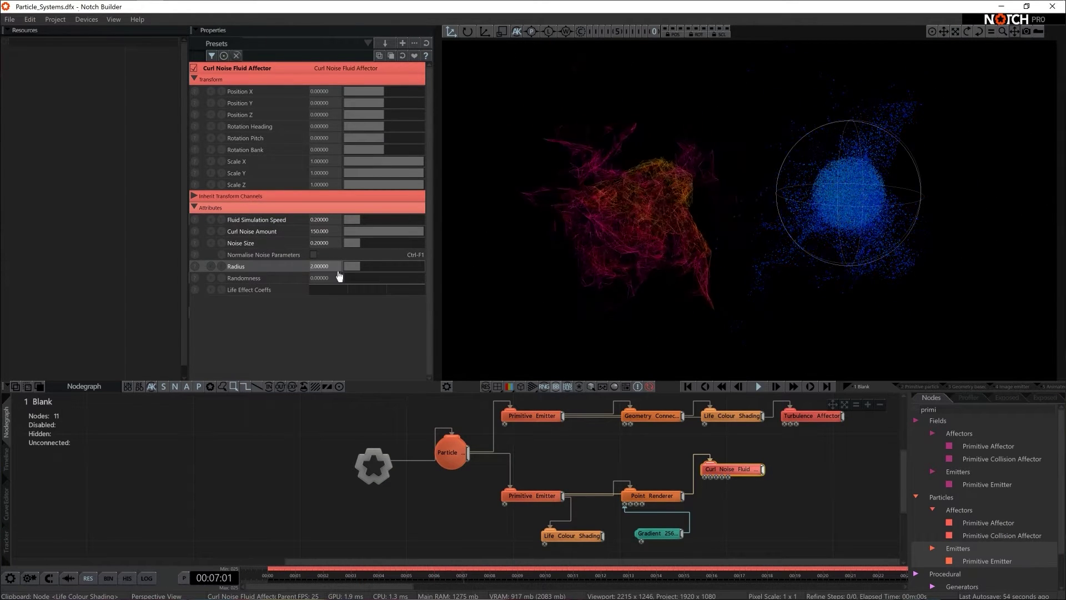
left_click_drag(340, 276, 380, 268)
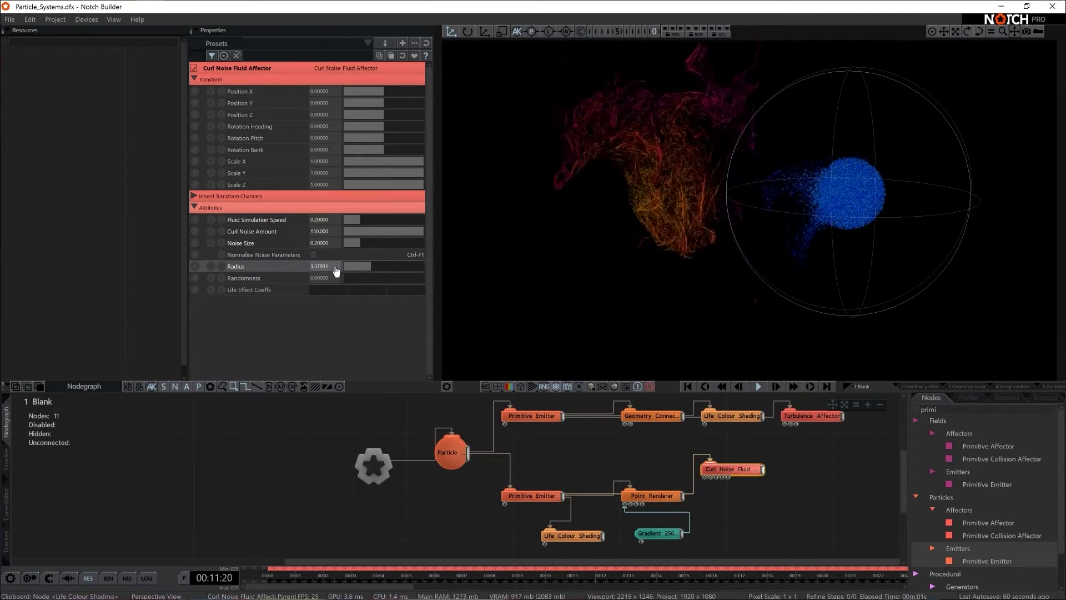
type("3.50000")
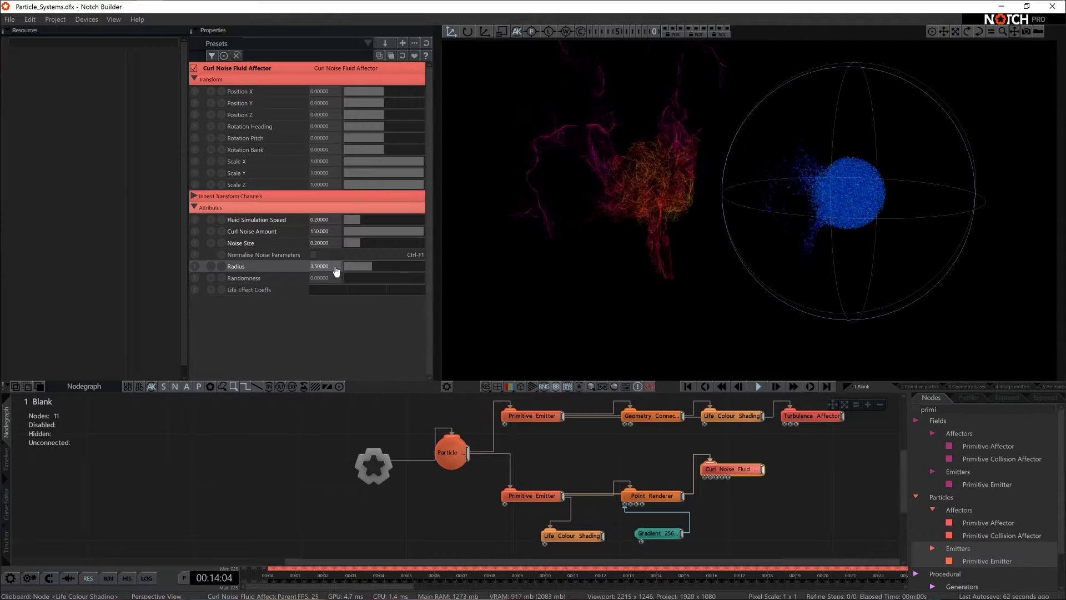
left_click(807, 212)
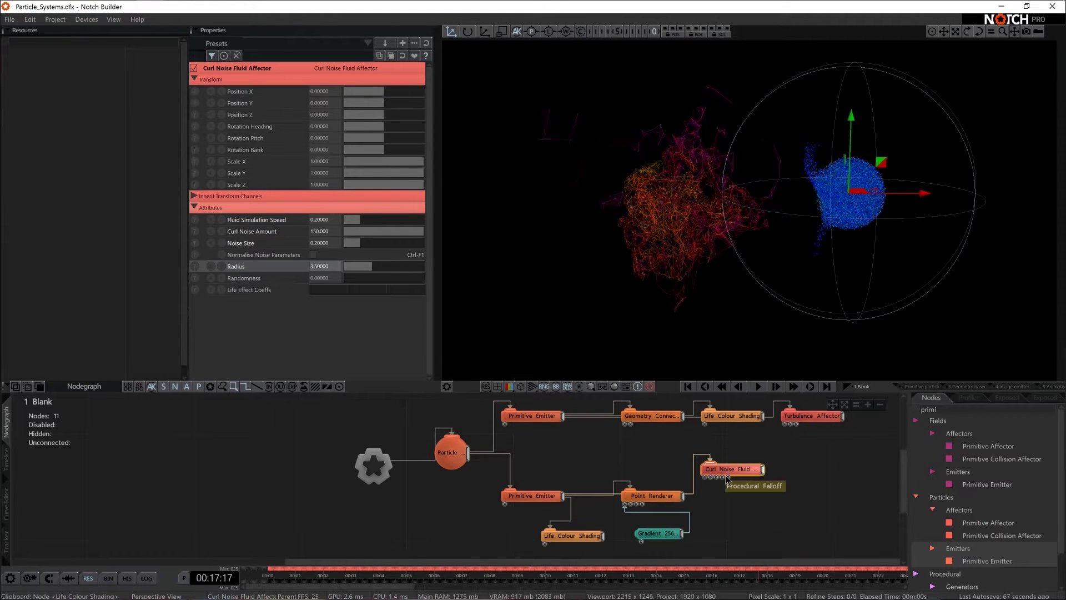
left_click_drag(647, 495, 647, 508)
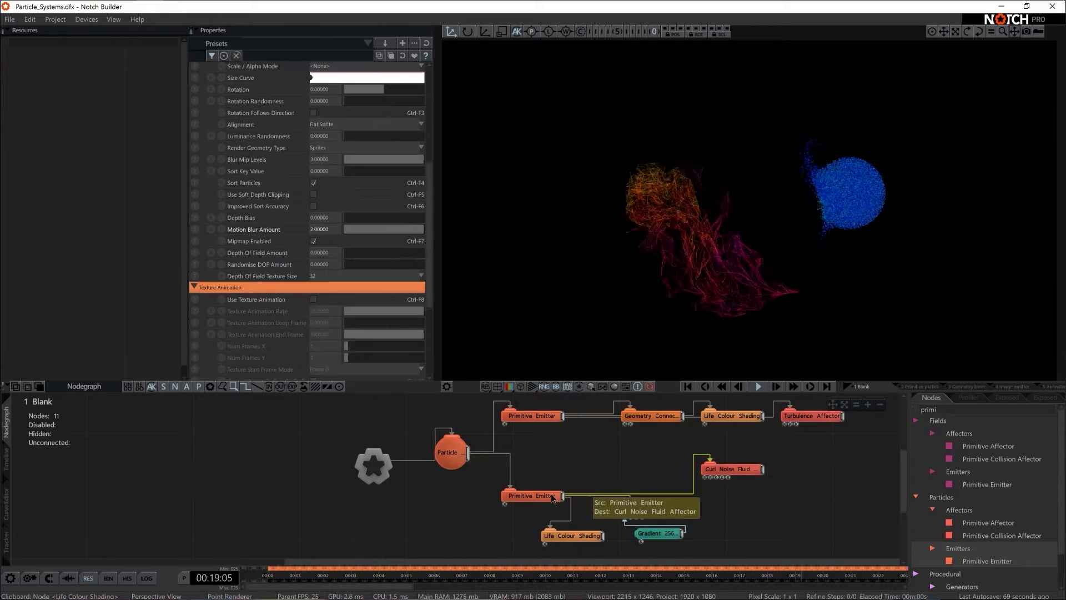
left_click(851, 255)
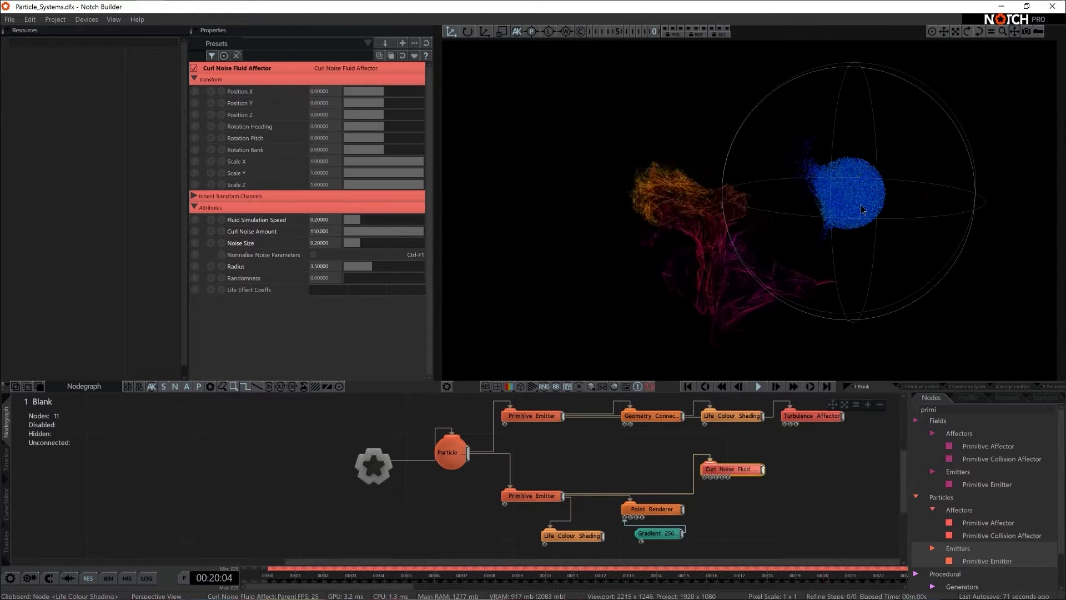
Disconnect Curl Noise Fluid and link it under the lower Primitive Emitter
key("alt+g")
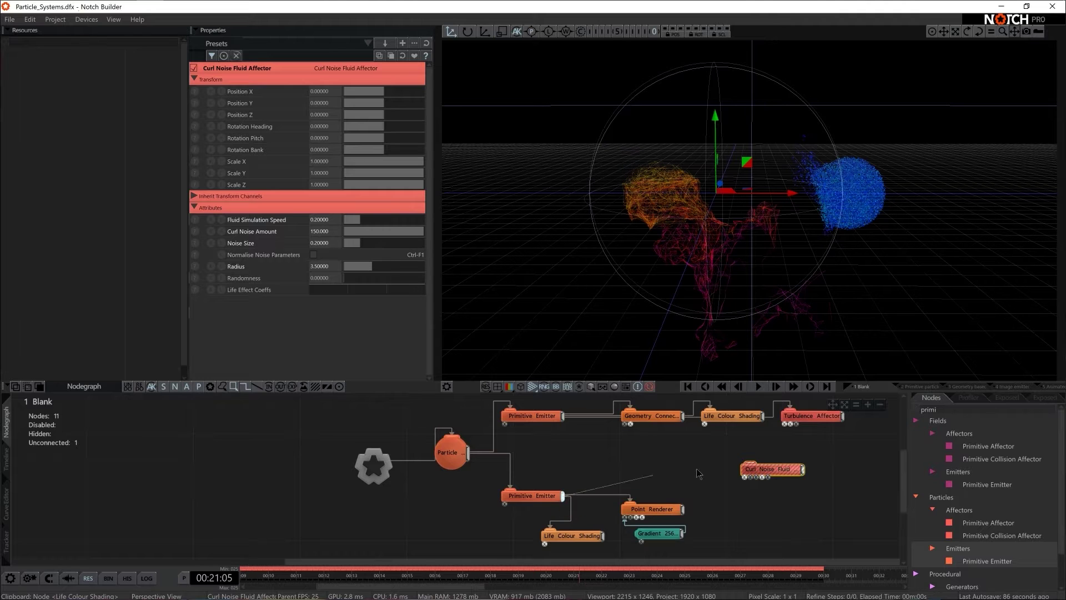
left_click_drag(750, 468, 781, 471)
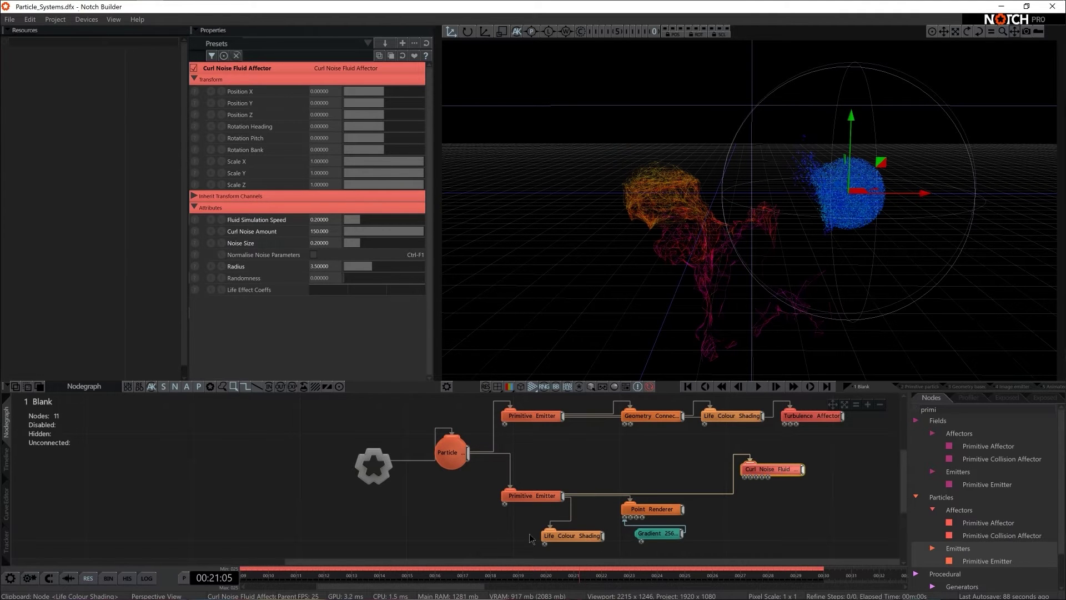
left_click(537, 501)
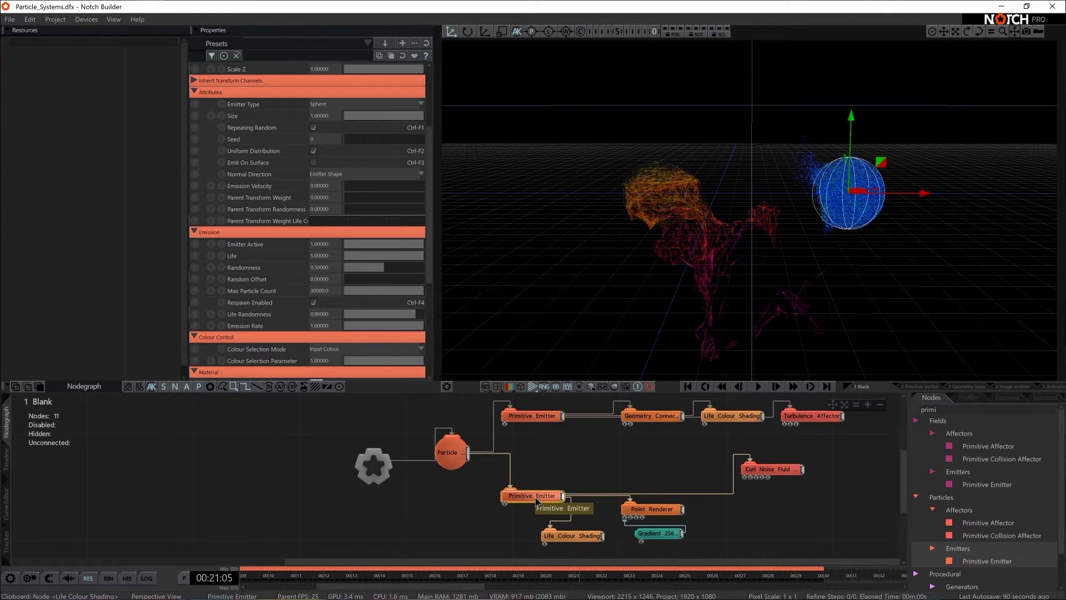
left_click(536, 499)
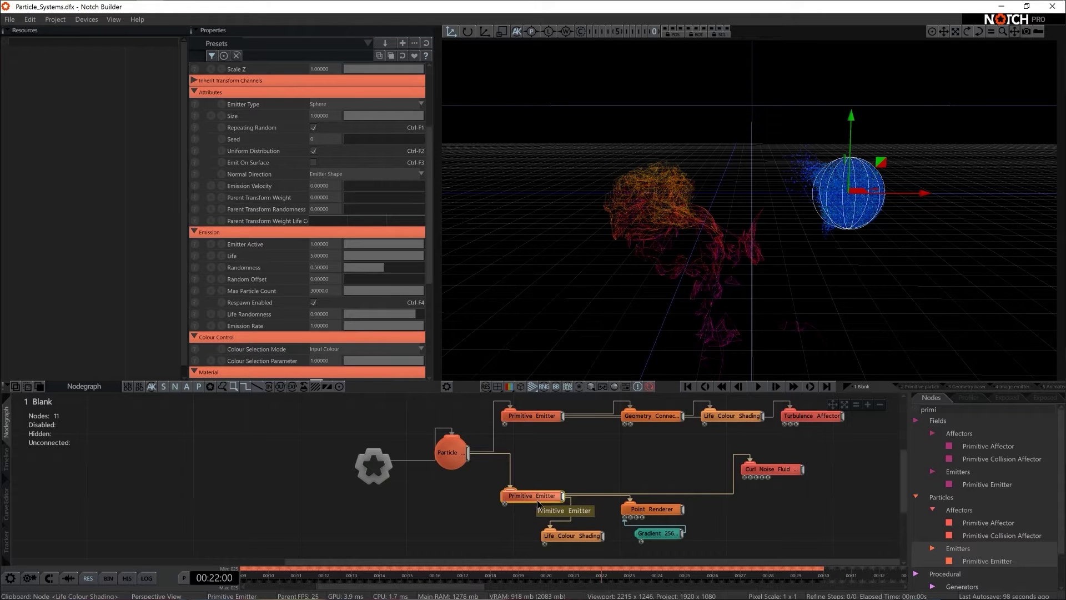
Widen the affector's Radius to about 6.1 and move the blue emitter sphere toward the upper right
left_click(854, 199)
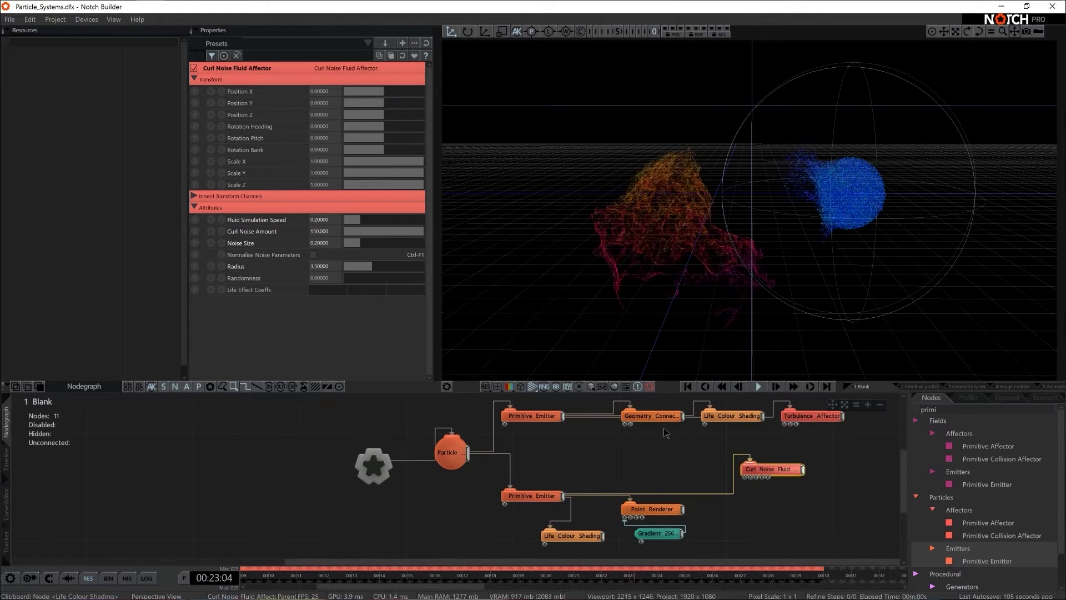
left_click_drag(378, 269, 393, 269)
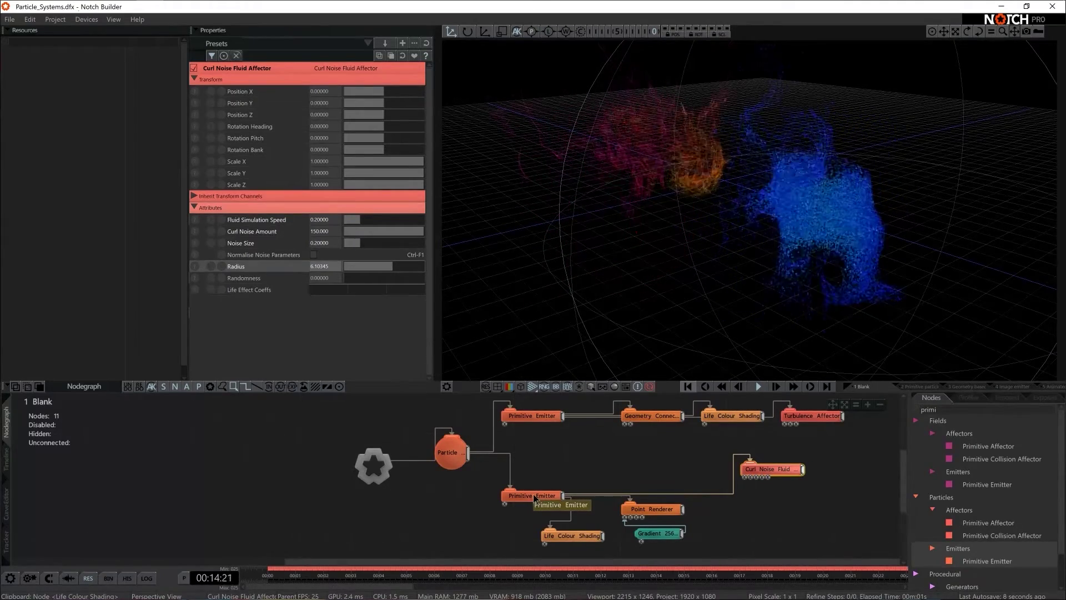
left_click(534, 496)
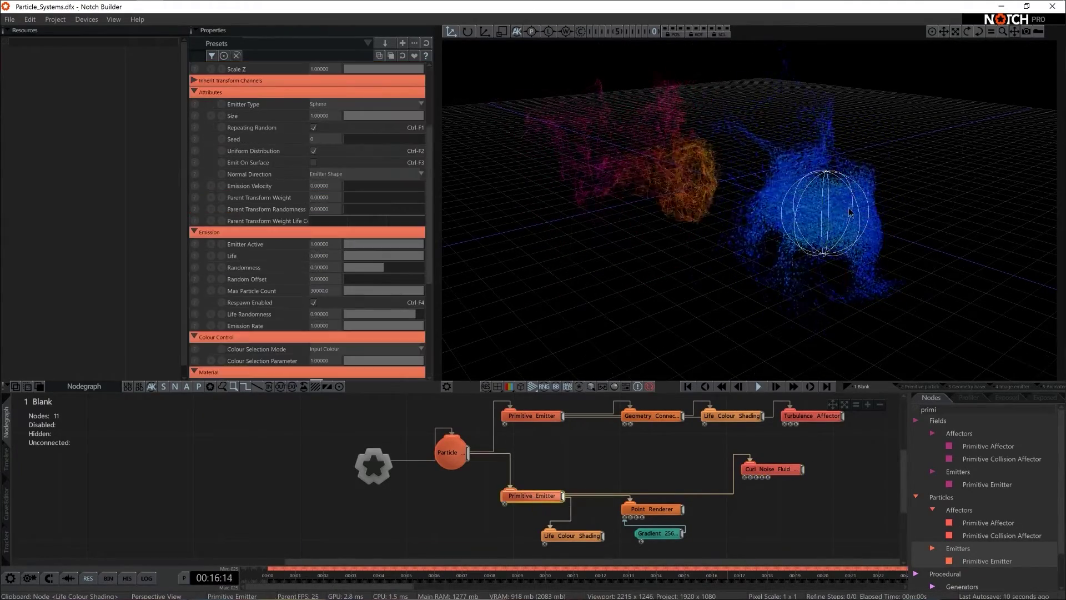
left_click_drag(664, 290, 880, 200)
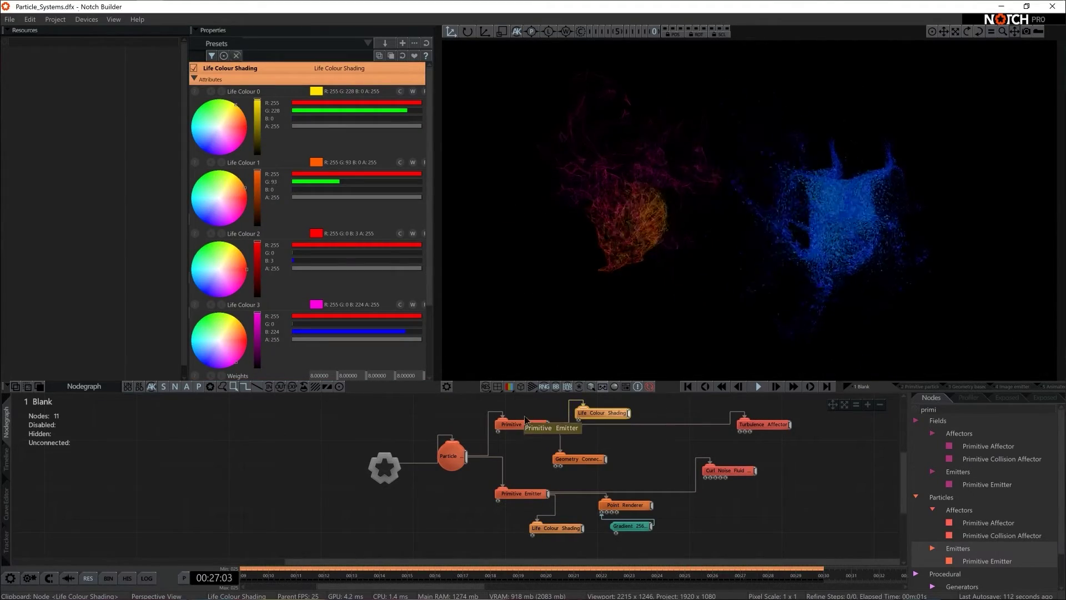
Try lowering the Particle Root's Num Particles to 32,000
left_click(522, 500)
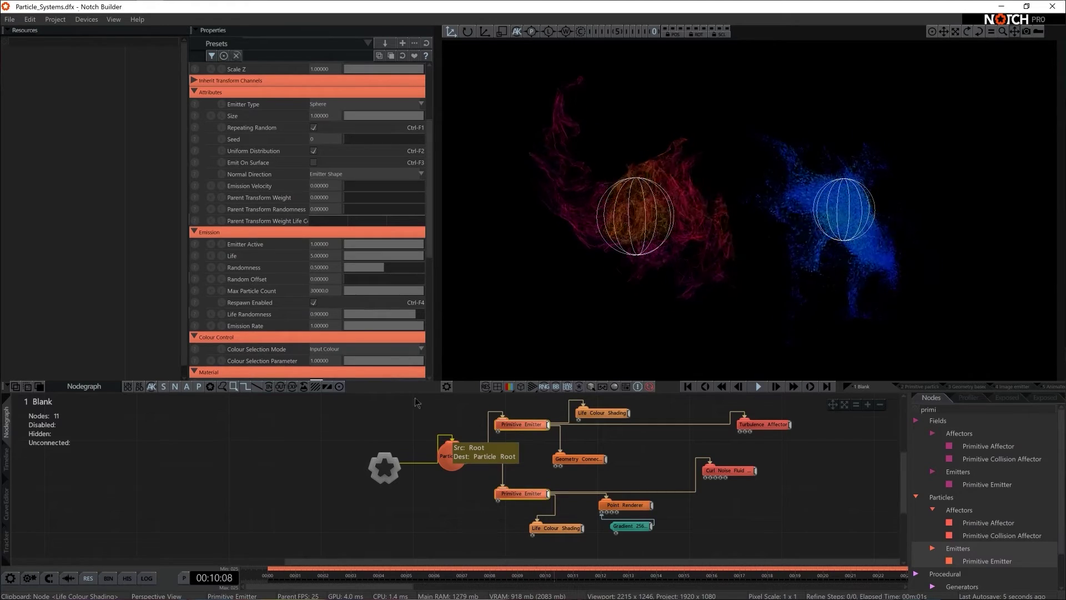
left_click(450, 454)
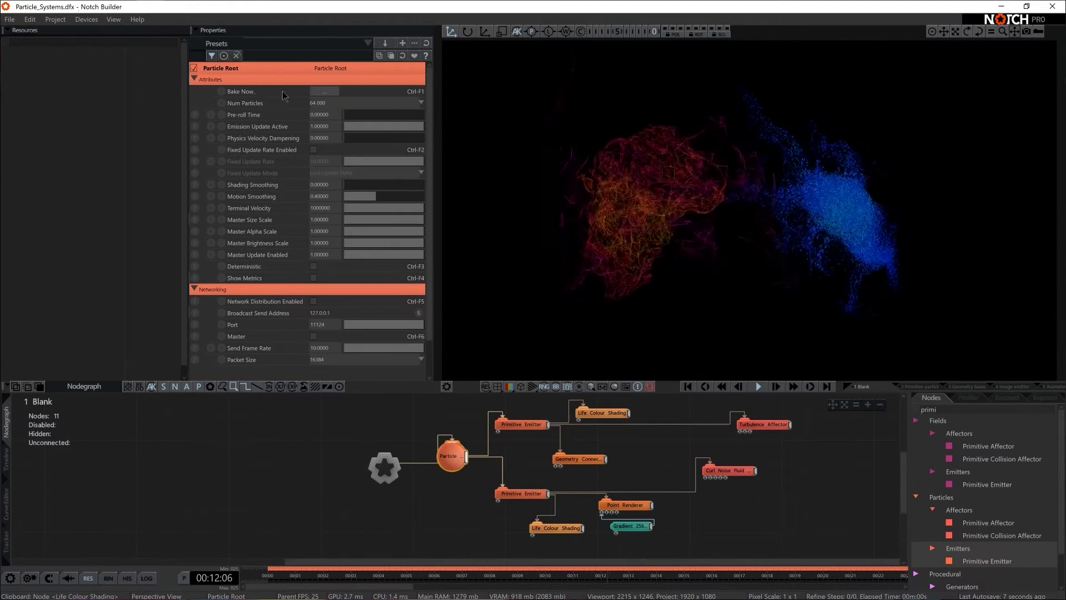
left_click(321, 105)
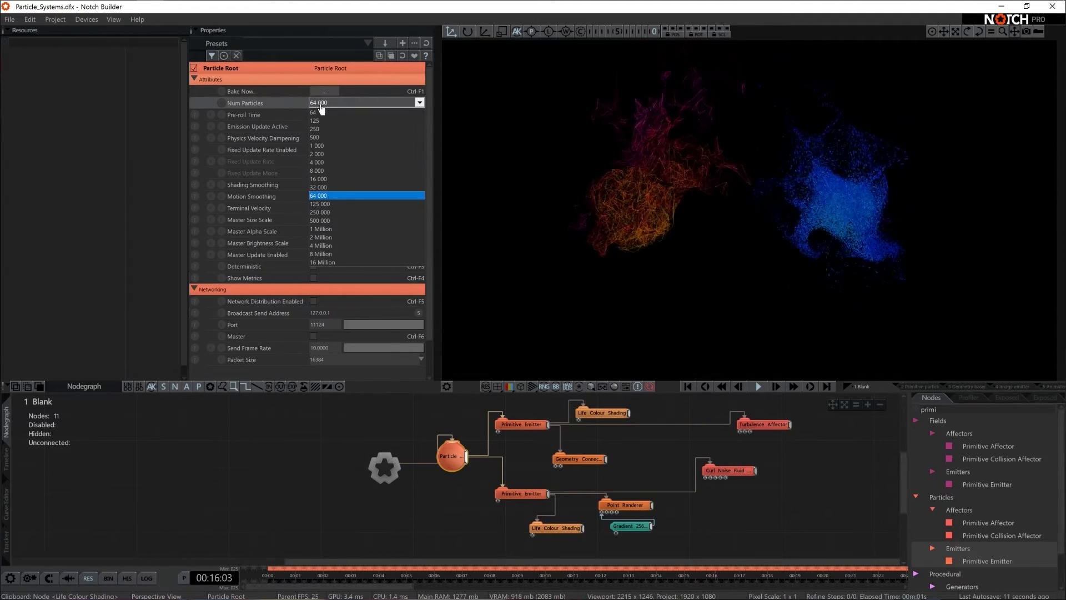
left_click(329, 188)
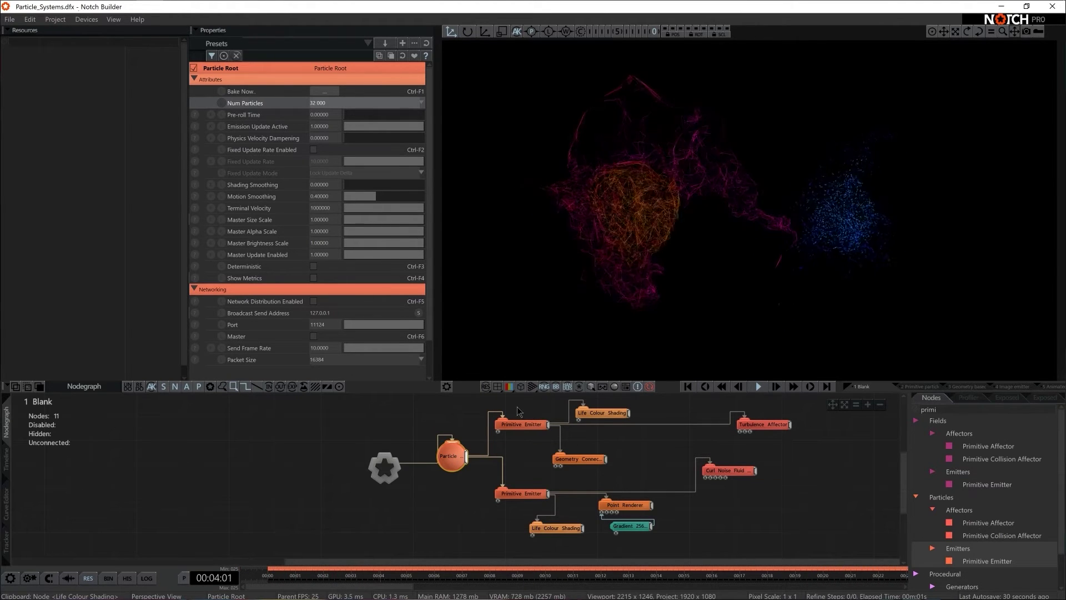
Compare the top and lower Primitive Emitters at the reduced particle count
left_click(520, 424)
left_click(523, 494, "shift")
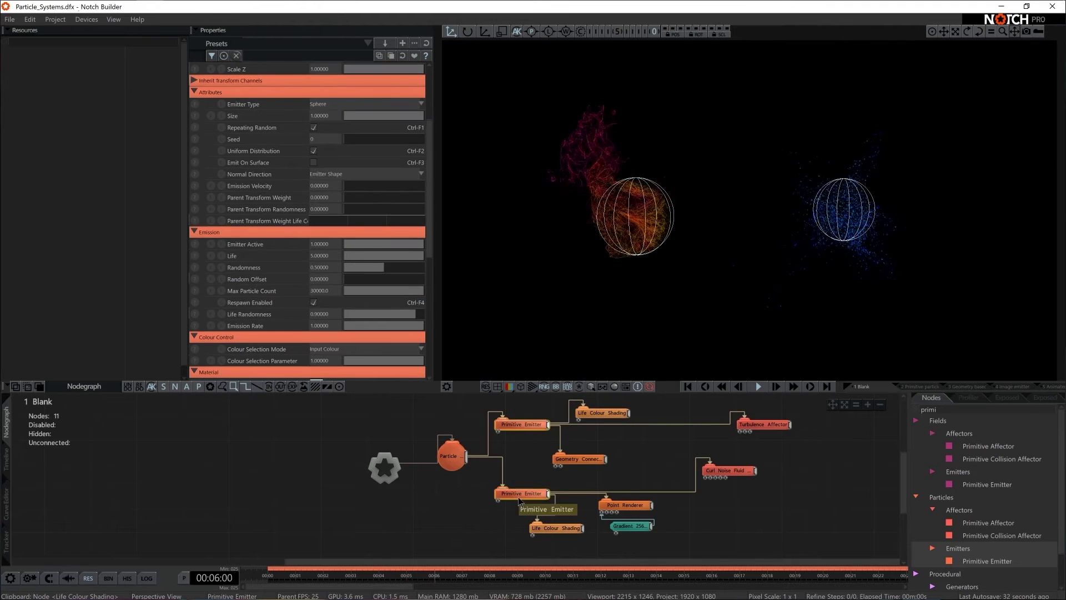
left_click(523, 494)
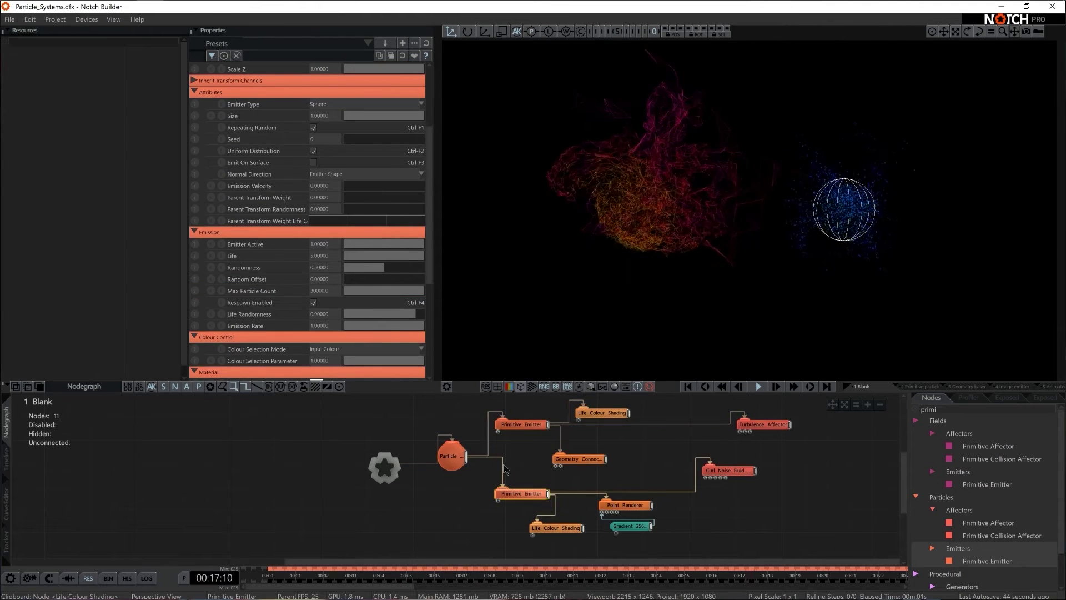
left_click(528, 426)
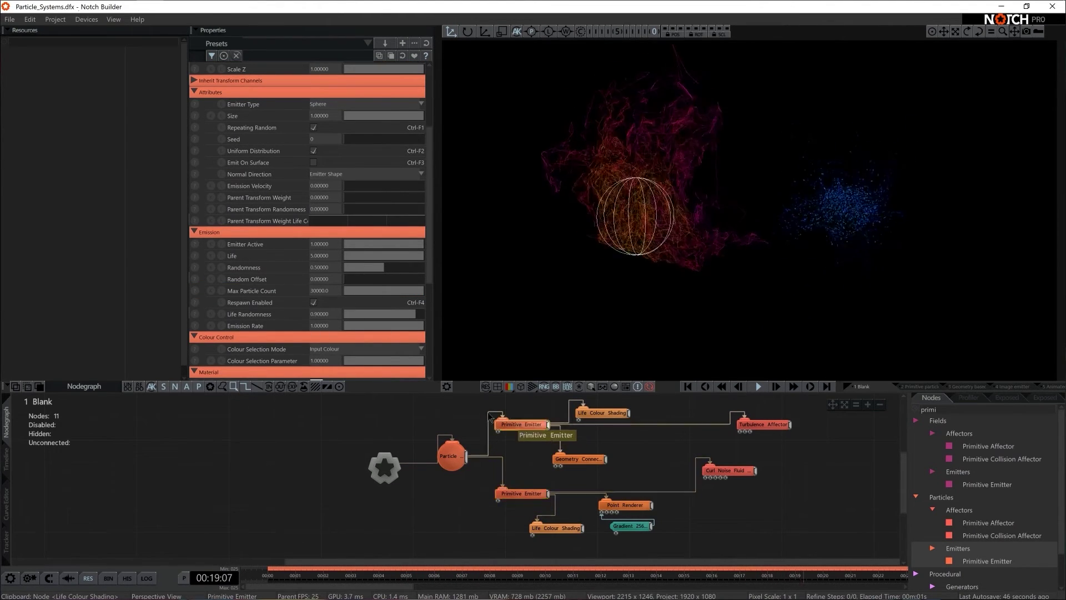
Set the Particle Root's Num Particles back to 64,000
left_click(451, 455)
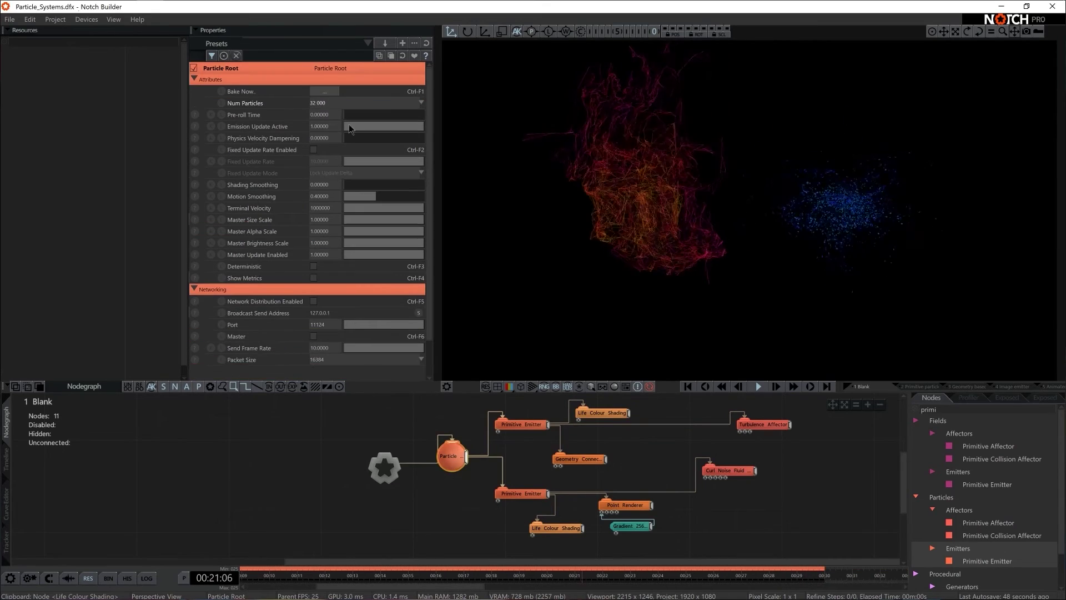
left_click(364, 103)
left_click(329, 196)
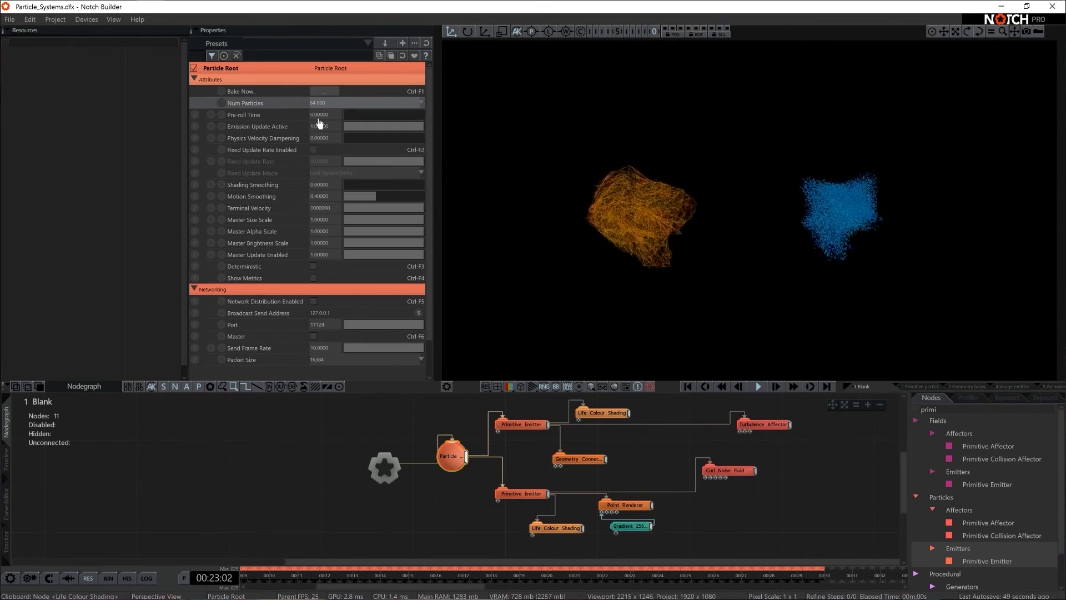